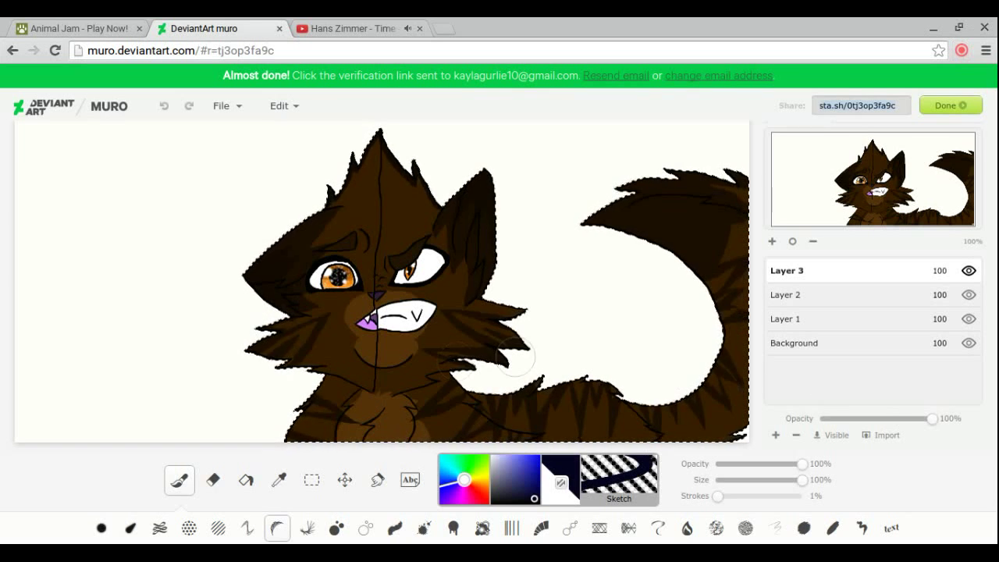
drag(466, 263, 498, 168)
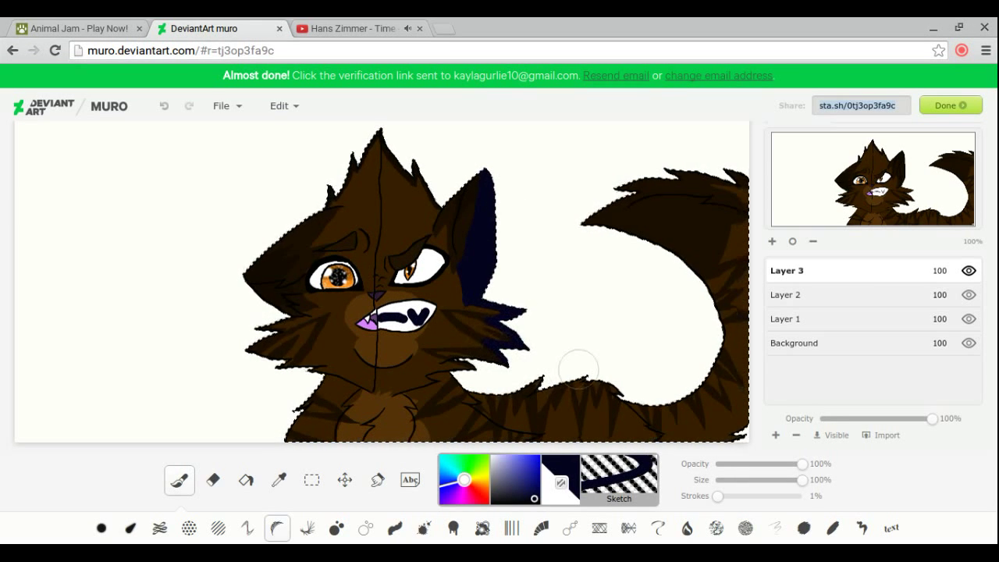
click(213, 479)
key(ctrl+z)
key(ctrl+z)
click(179, 479)
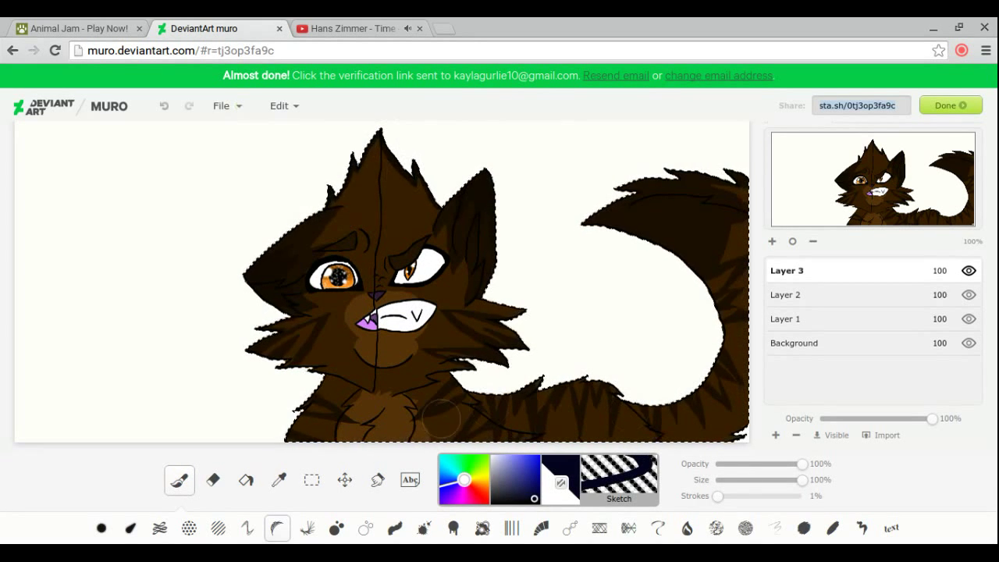
- Cover the cat's angry face half, body and outer tail in dark navy with the Basic brush, refining the back edge with the eraser at 12%
click(102, 530)
mouse_move(484, 187)
mouse_down()
mouse_move(460, 390)
mouse_move(417, 168)
mouse_up()
mouse_move(414, 271)
mouse_down()
mouse_move(414, 386)
mouse_move(529, 425)
mouse_move(737, 371)
mouse_move(749, 227)
mouse_move(761, 215)
mouse_move(564, 422)
mouse_up()
click(213, 480)
drag(802, 480, 727, 481)
drag(470, 394, 545, 388)
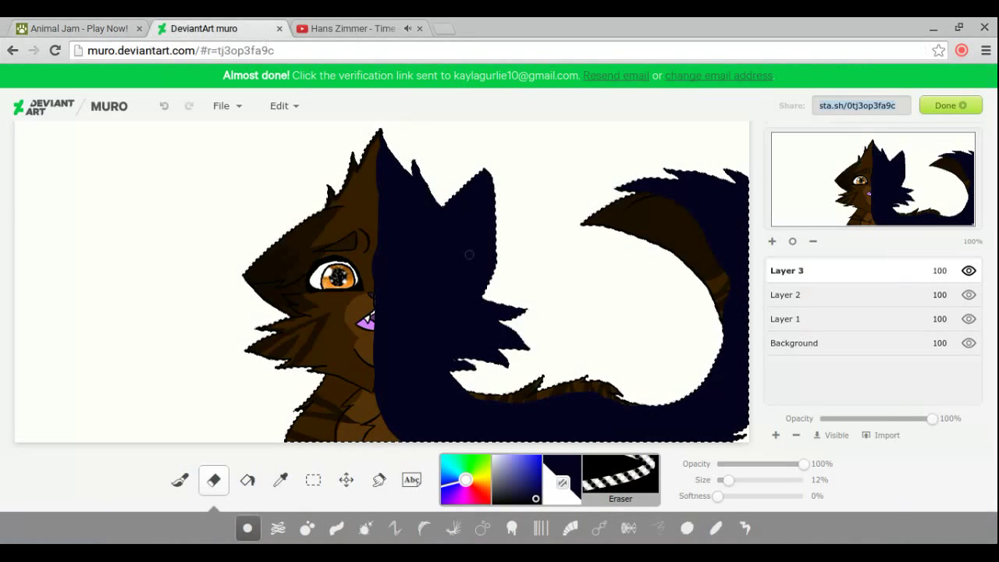
- Paint dark navy shadows with the Sketch brush on the worried half's ear, cheek fur, neck, mouth, brow and head tufts, and on the tail and back tufts
key(b)
mouse_move(305, 284)
mouse_down()
mouse_move(245, 286)
mouse_move(285, 306)
mouse_move(305, 298)
mouse_move(307, 313)
mouse_move(276, 331)
mouse_up()
mouse_move(312, 363)
mouse_down()
mouse_move(373, 393)
mouse_move(361, 435)
mouse_move(344, 420)
mouse_move(351, 398)
mouse_move(351, 426)
mouse_move(322, 407)
mouse_up()
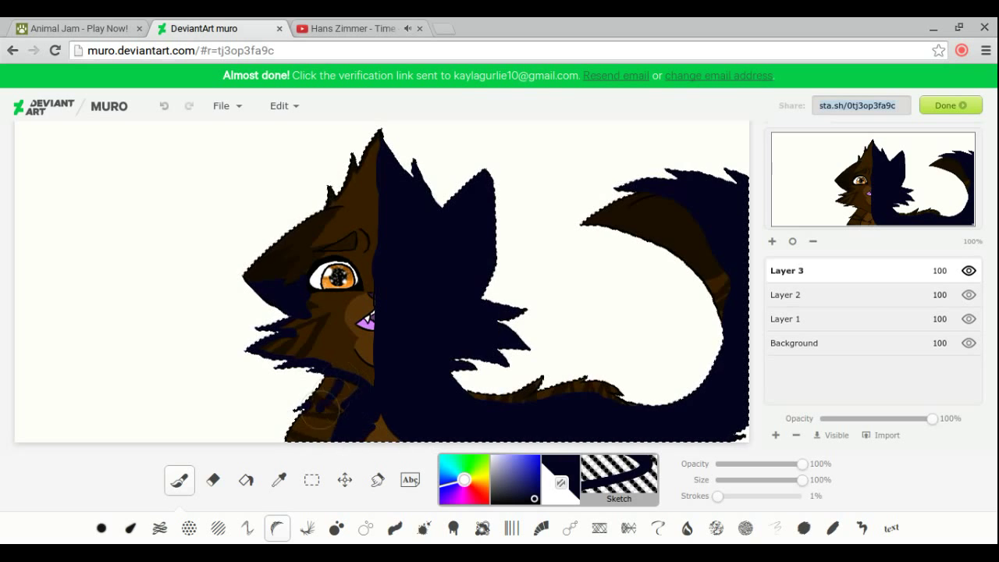
mouse_move(374, 368)
mouse_down()
mouse_move(327, 309)
mouse_move(363, 324)
mouse_move(370, 297)
mouse_up()
mouse_move(326, 253)
mouse_down()
mouse_move(355, 241)
mouse_move(315, 277)
mouse_up()
drag(329, 189, 335, 201)
mouse_move(353, 157)
mouse_down()
mouse_move(361, 172)
mouse_move(377, 141)
mouse_up()
mouse_move(643, 197)
mouse_down()
mouse_move(604, 205)
mouse_move(681, 189)
mouse_up()
drag(530, 395, 541, 379)
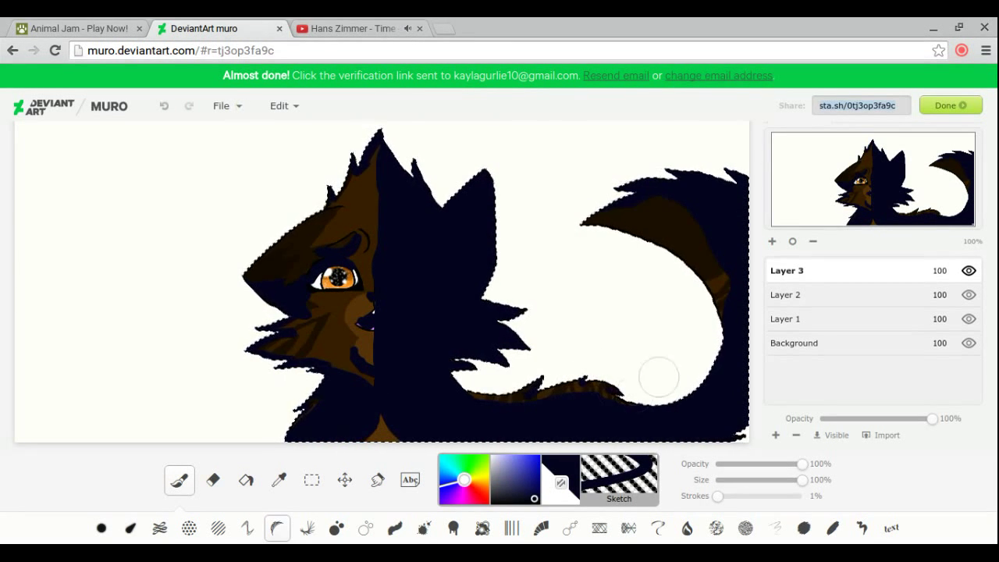
- Lower Layer 3's opacity to 56% and clean up the shading along the face's dividing line with the eraser at 5%
drag(902, 425, 888, 419)
click(94, 28)
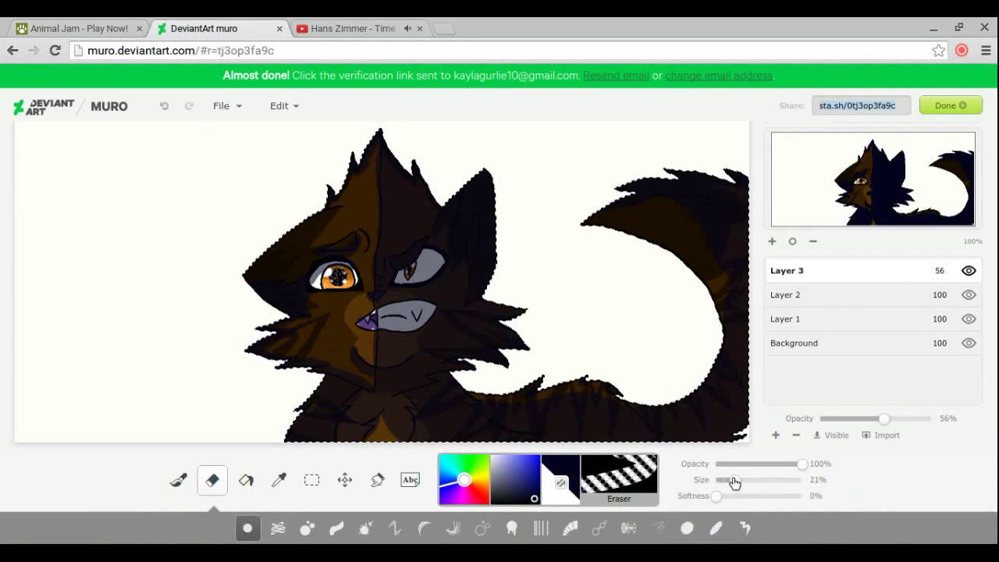
click(771, 241)
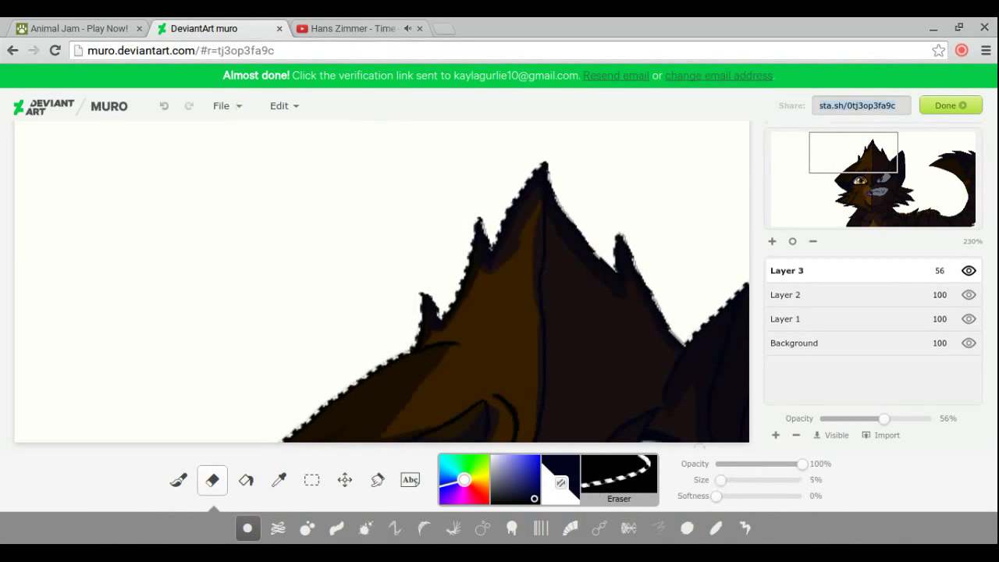
drag(538, 215, 534, 244)
drag(536, 341, 534, 421)
mouse_move(857, 173)
mouse_down()
mouse_move(859, 189)
mouse_move(856, 179)
mouse_up()
drag(500, 245, 498, 290)
drag(832, 191, 854, 197)
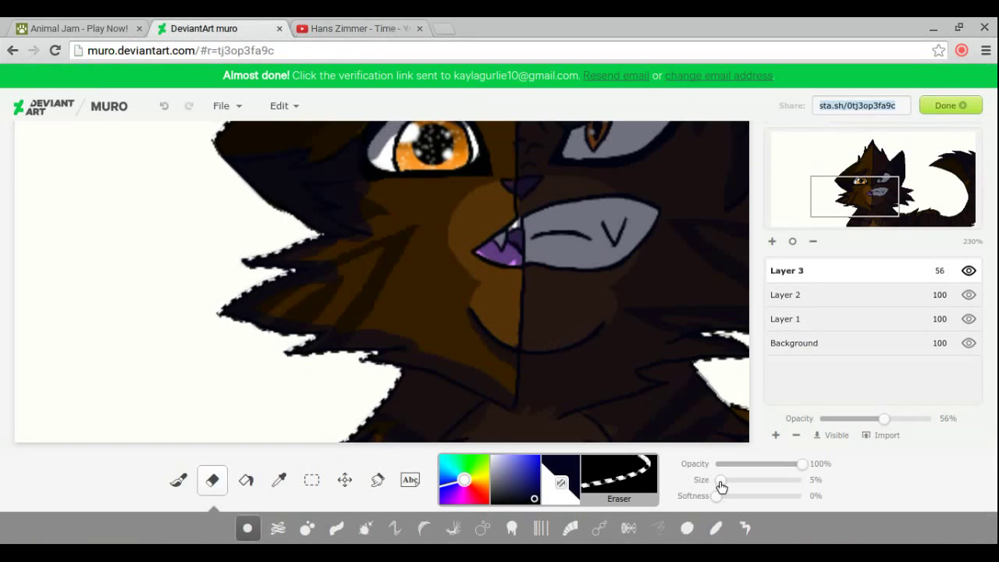
- Erase the shading from the fang and purple tongue on the worried half using the eraser at 1%
drag(720, 480, 716, 480)
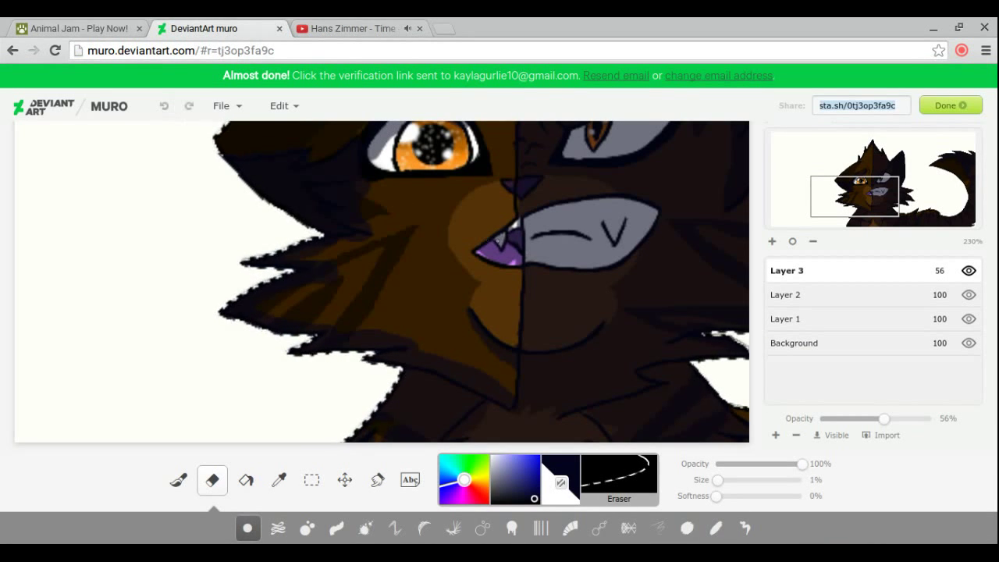
click(178, 480)
key(e)
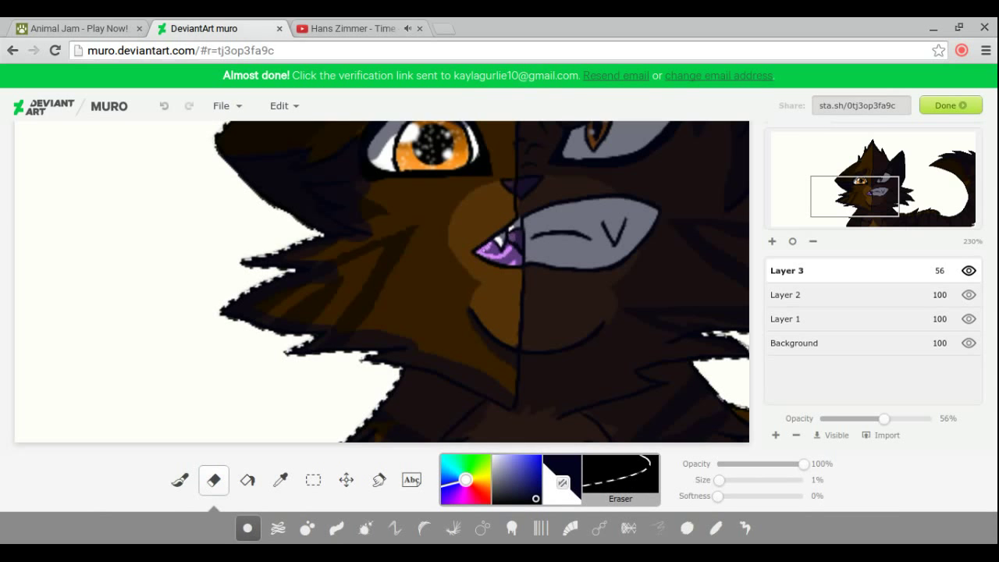
key(b)
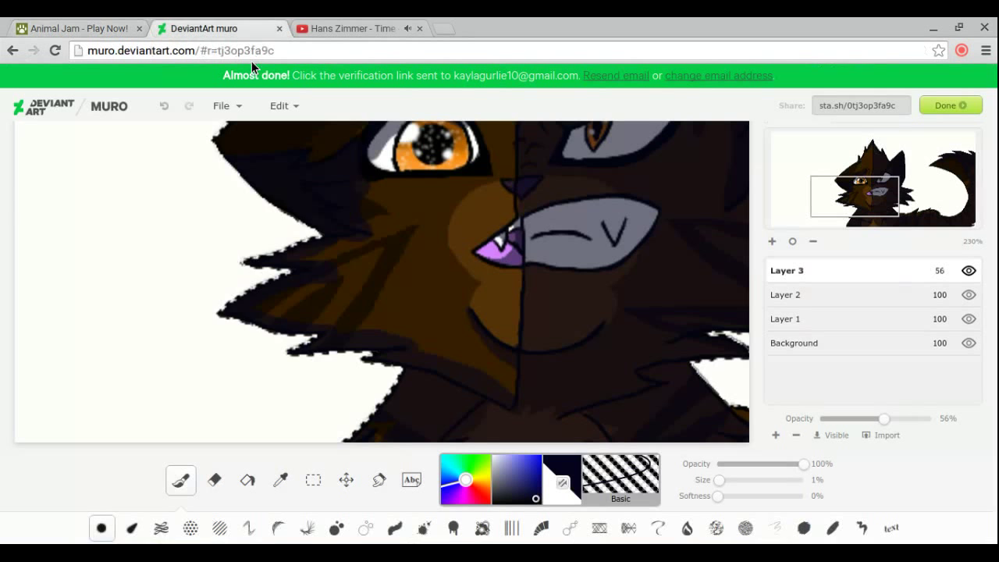
key(e)
- Erase excess shading around the worried eye and its brow, using the eraser at 10% and 5%
drag(819, 205, 858, 170)
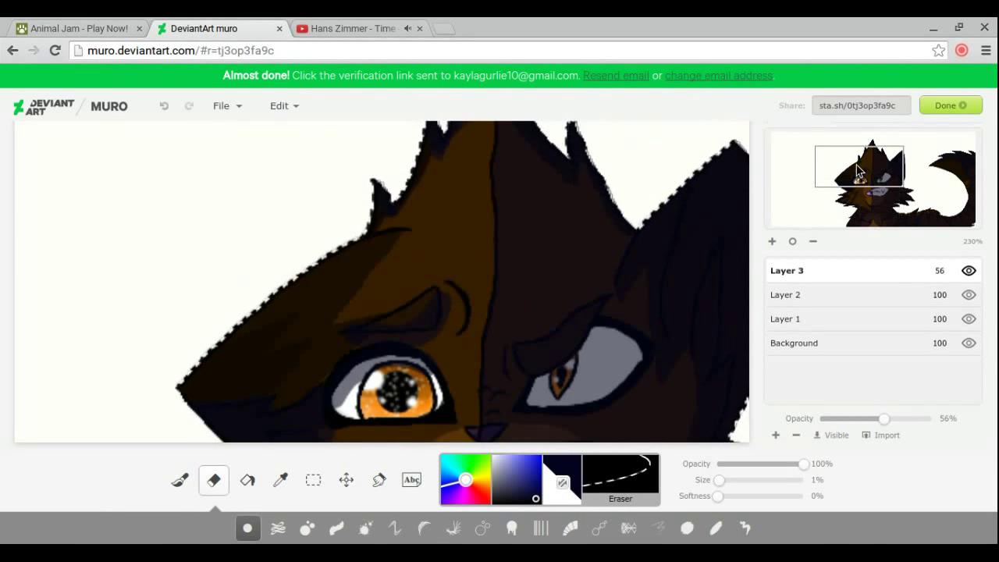
drag(612, 464, 654, 468)
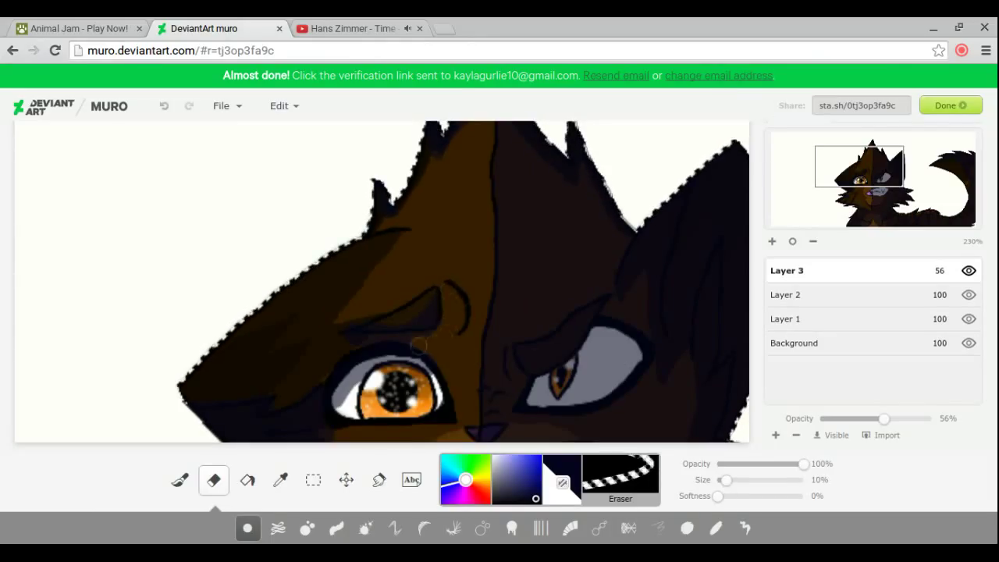
drag(859, 166, 840, 177)
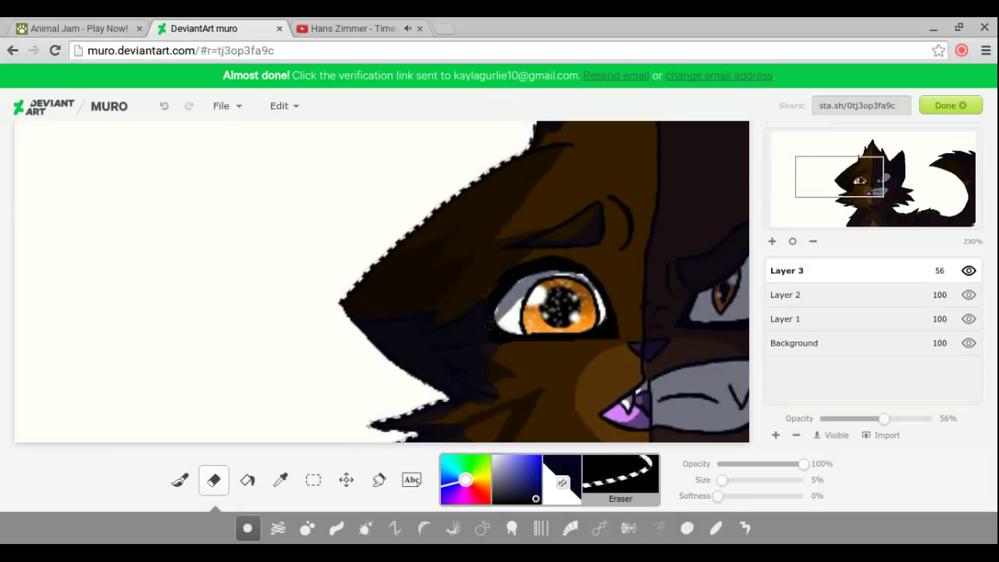
- Refine the shadow over the top of the worried eye and across the adjacent ear, using the Basic brush at 3% and the eraser
key(b)
drag(719, 482, 724, 482)
drag(501, 311, 536, 271)
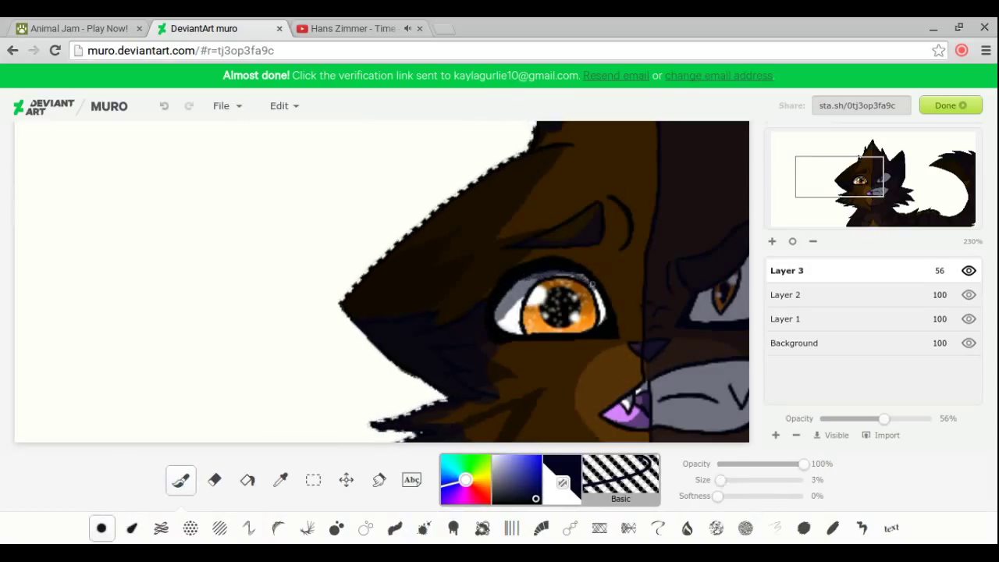
key(e)
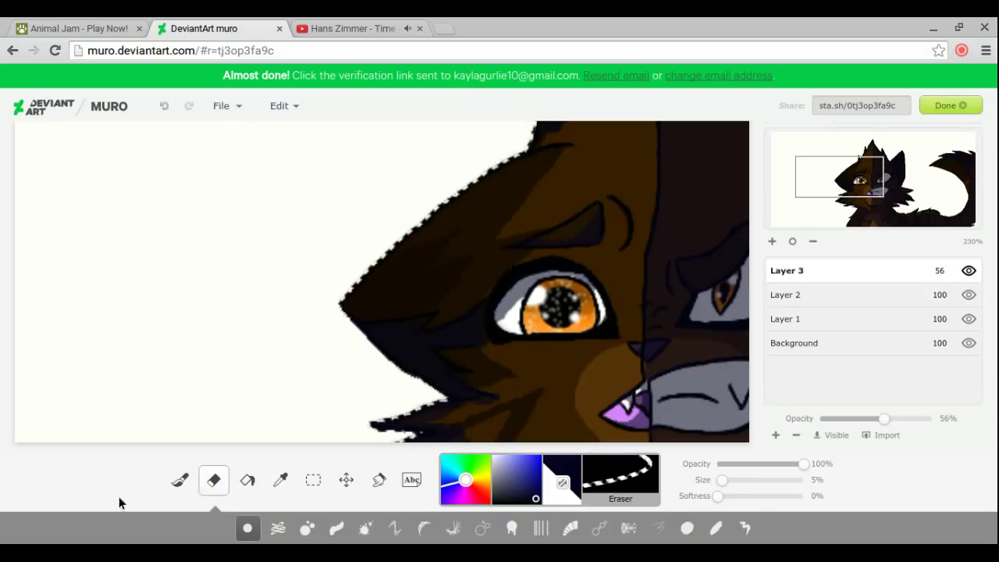
click(182, 482)
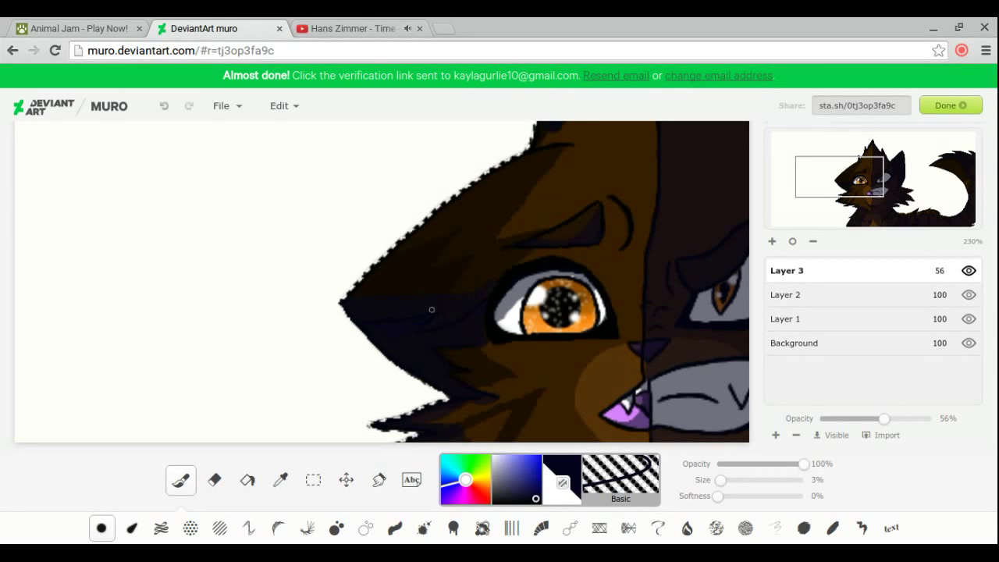
key(e)
key(b)
- Touch up the shadow edges on the worried half's ear and cheek fur, alternating between the Basic brush and the eraser at 2%
click(70, 28)
click(204, 28)
key(e)
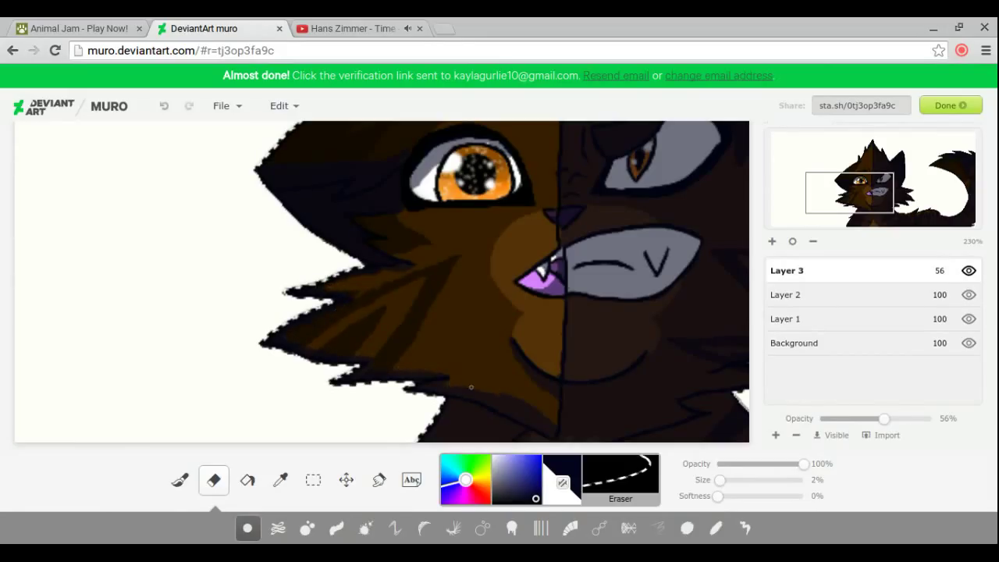
scroll(500, 297, up, 5)
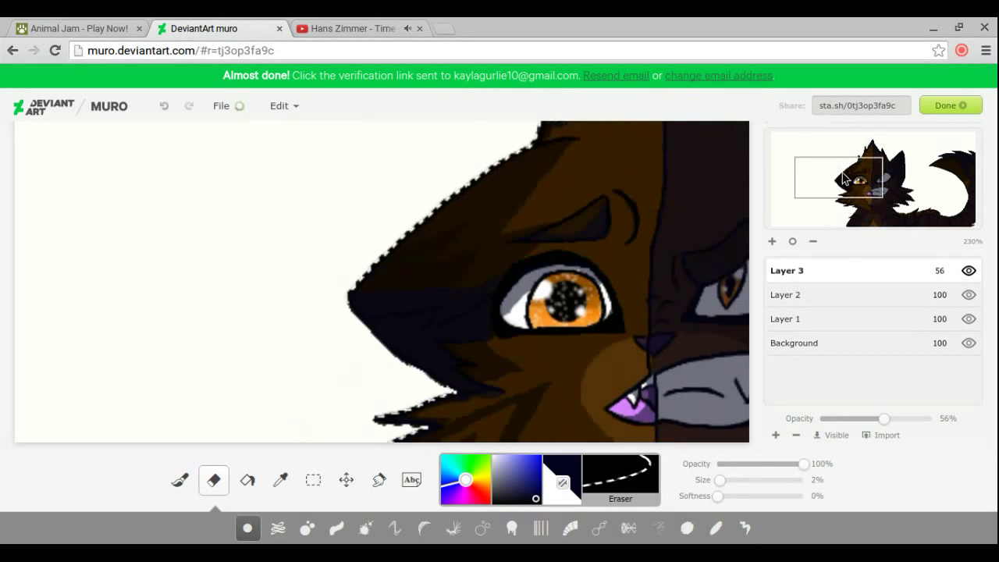
key(b)
key(e)
key(b)
key(e)
- Clean up the shadow along the outer shoulder and chest below the worried face using the eraser at 2%
click(825, 231)
drag(826, 231, 855, 209)
drag(500, 404, 514, 403)
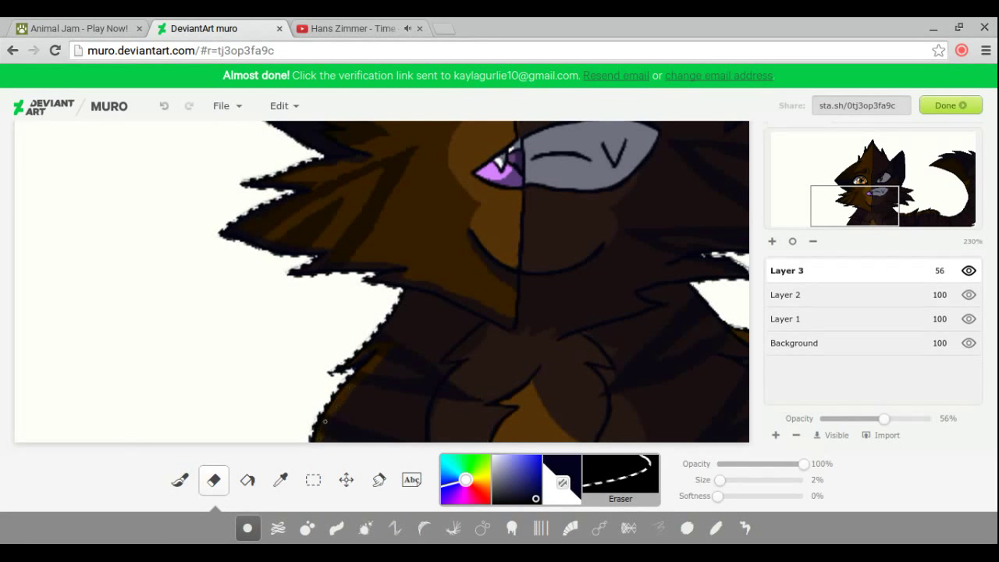
- Refine the shadow edge along the back with the brush at 1%, and erase shading along the tail's inner curve with the eraser at 35%
click(941, 204)
drag(939, 201, 940, 205)
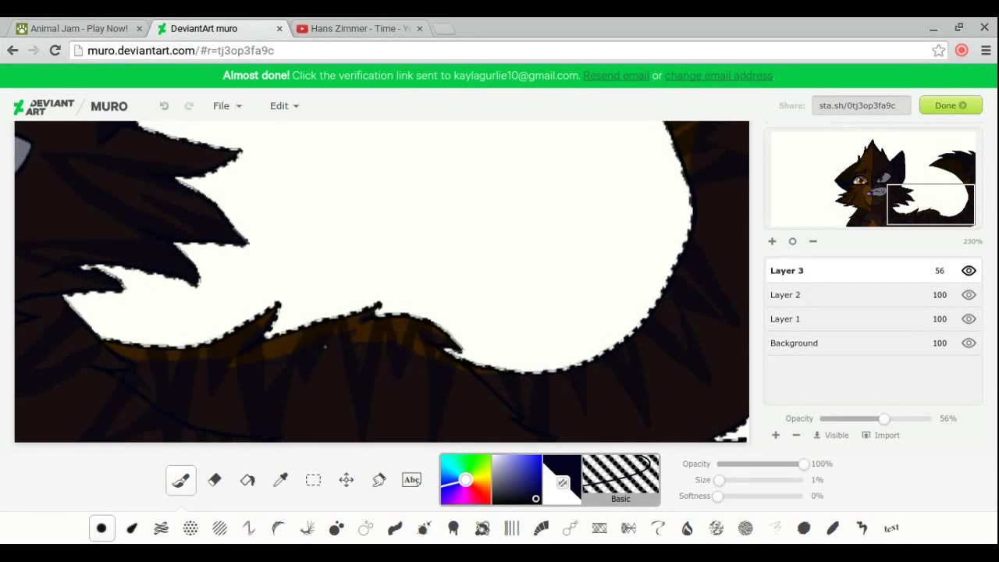
mouse_move(943, 181)
mouse_down()
mouse_move(950, 168)
mouse_move(949, 207)
mouse_up()
click(211, 482)
click(949, 195)
mouse_move(508, 350)
mouse_down()
mouse_move(698, 223)
mouse_move(694, 205)
mouse_up()
click(958, 181)
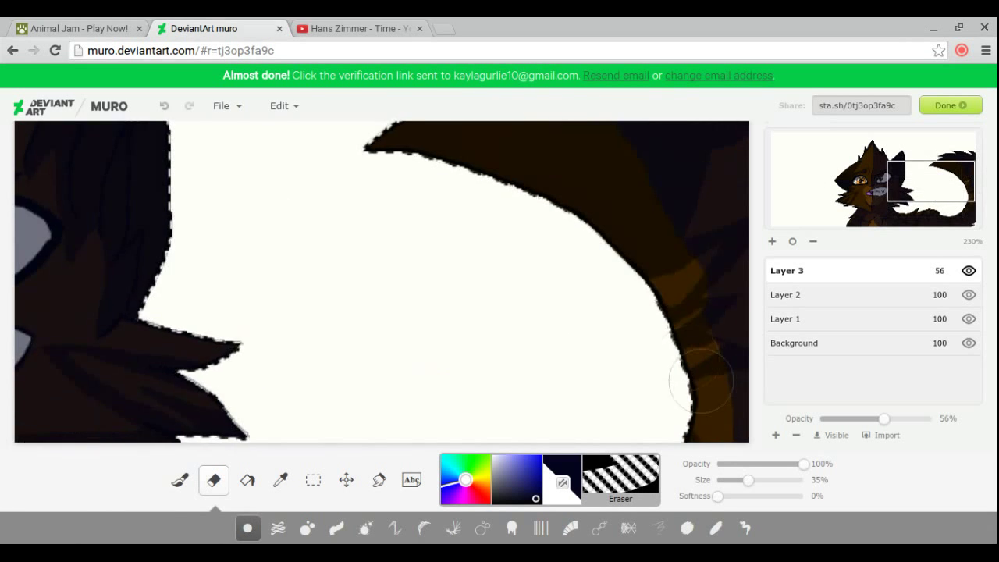
click(963, 161)
drag(966, 165, 965, 164)
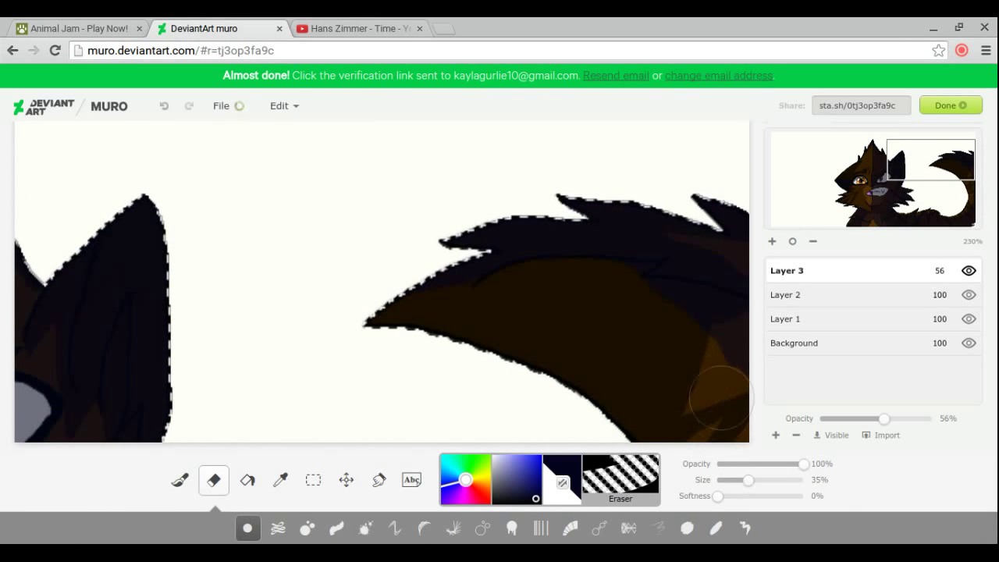
- Erase the shading from the white and iris of the angry eye at 2% eraser size, keeping a shadow under the brow
drag(747, 480, 719, 480)
click(355, 29)
click(207, 25)
click(78, 29)
click(234, 25)
drag(929, 164, 869, 184)
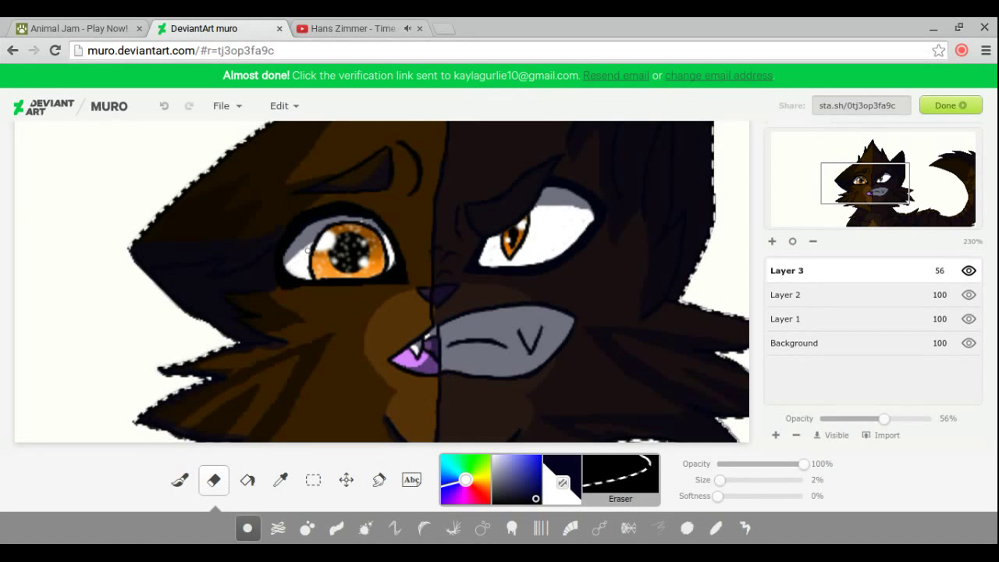
- Lower Layer 3's opacity to 37% and add a new layer above it
drag(899, 209, 865, 238)
click(792, 241)
drag(855, 423, 861, 422)
- Paint dark navy shadows on Layer 4 along the outer tail, underside of the body and angry half's ear, using the Sketch brush at 100% size
click(179, 480)
drag(718, 480, 803, 479)
drag(612, 186, 670, 171)
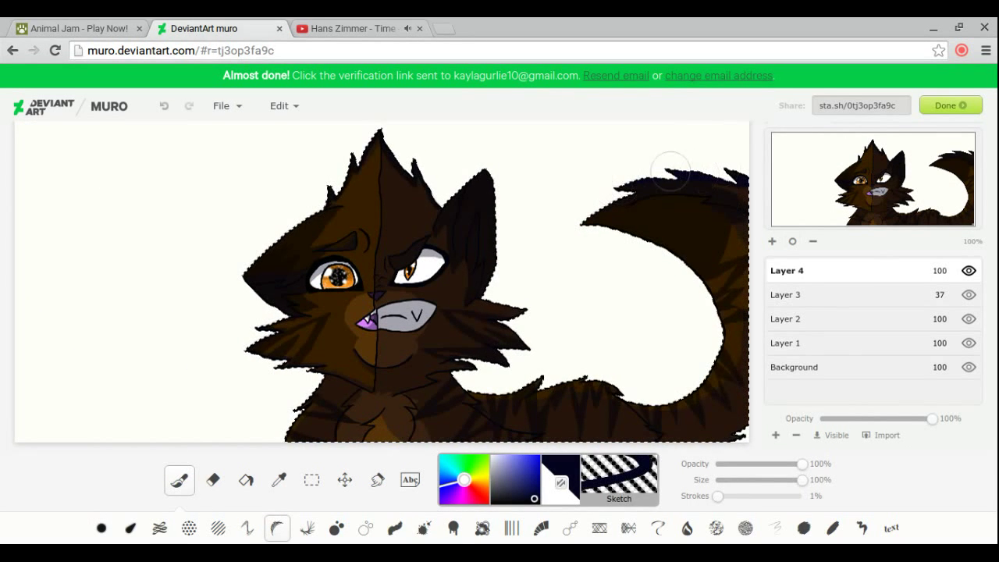
mouse_move(745, 343)
mouse_down()
mouse_move(720, 430)
mouse_move(480, 415)
mouse_move(624, 421)
mouse_up()
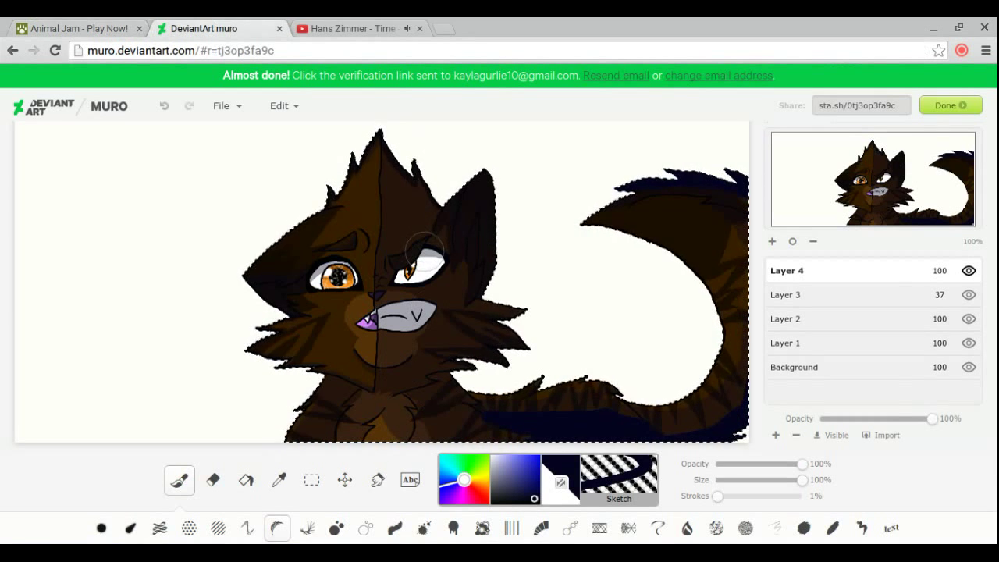
drag(384, 148, 419, 197)
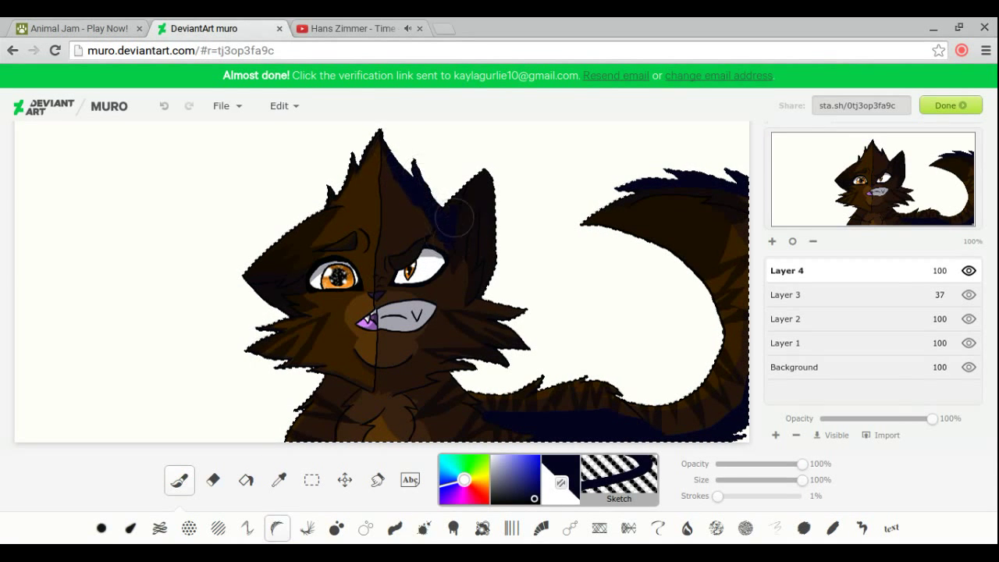
key(ctrl+z)
drag(484, 252, 476, 308)
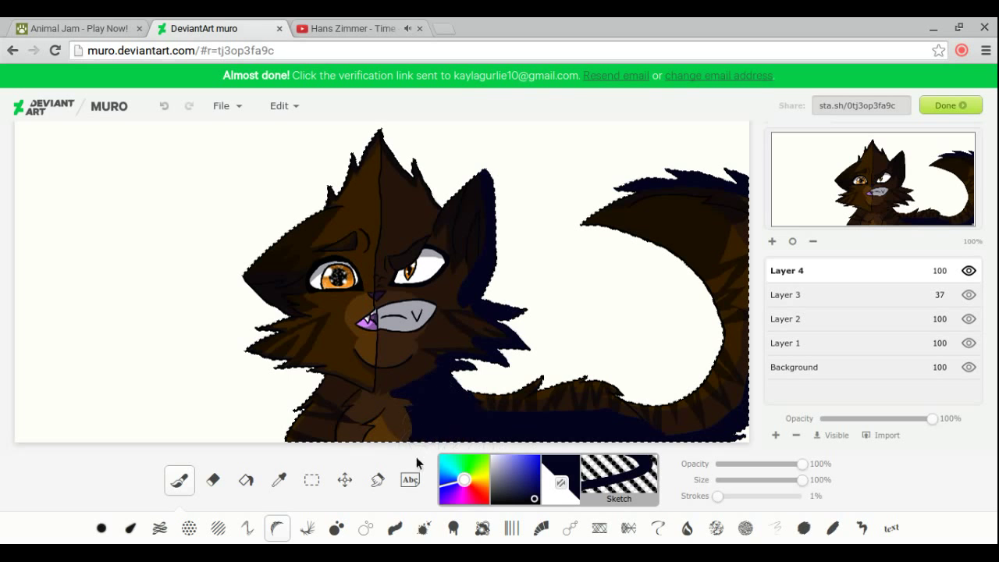
- Shade the lower part of the angry mouth, the chin and the brow in dark navy, and lower Layer 4's opacity to 39%
drag(429, 316, 403, 330)
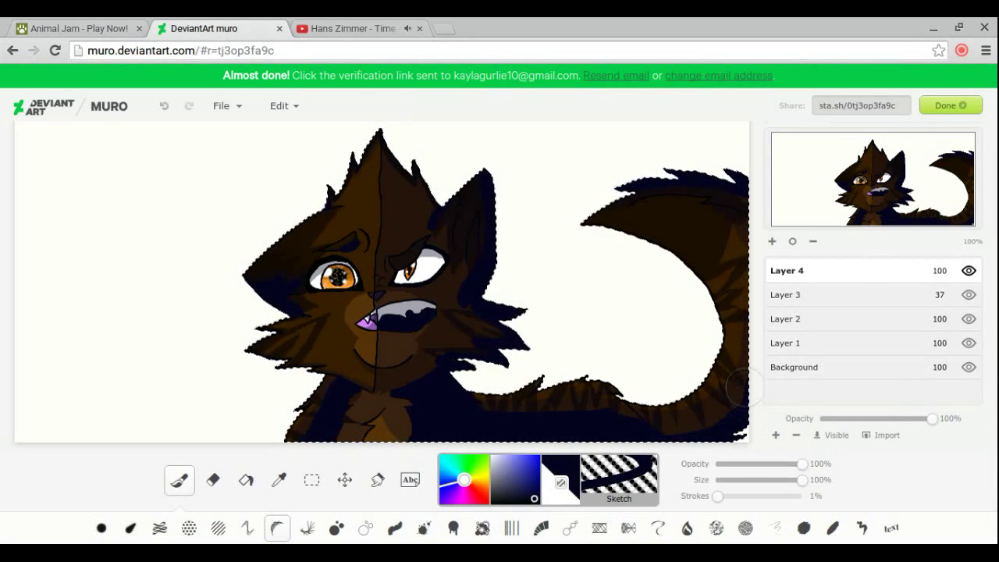
mouse_move(415, 358)
mouse_down()
mouse_move(389, 371)
mouse_move(376, 375)
mouse_up()
mouse_move(388, 275)
mouse_down()
mouse_move(378, 291)
mouse_move(433, 237)
mouse_up()
mouse_move(932, 418)
mouse_down()
mouse_move(856, 418)
mouse_move(865, 419)
mouse_up()
- Clean up Layer 4's shading around the mouth and chin using the eraser at 2%
click(772, 241)
mouse_move(829, 160)
mouse_down()
mouse_move(857, 169)
mouse_move(862, 190)
mouse_up()
click(213, 480)
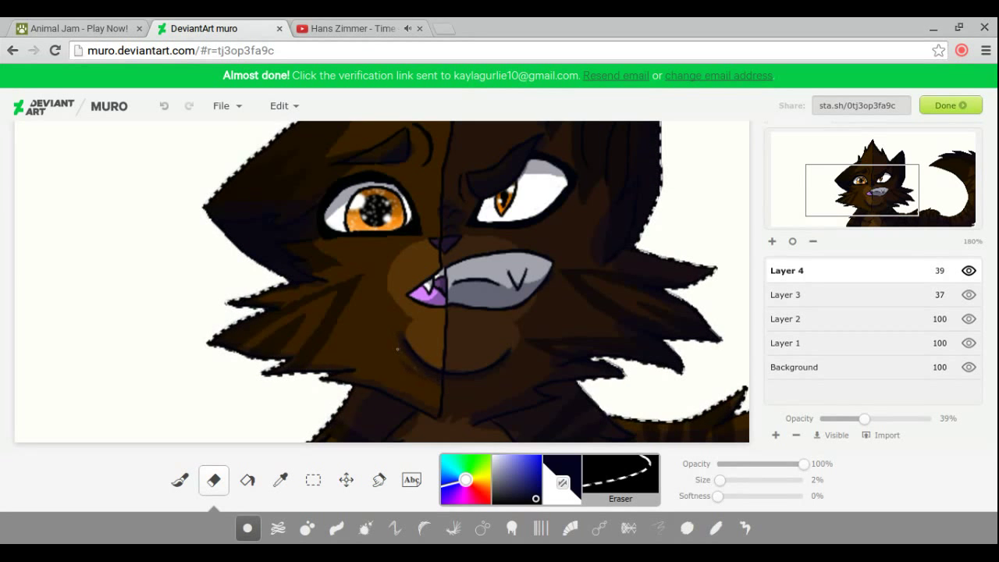
click(353, 29)
click(216, 24)
- Touch up the Layer 4 shadows around the angry eye and ear with the eraser at 2% and the Basic brush at 1%
drag(863, 189, 891, 158)
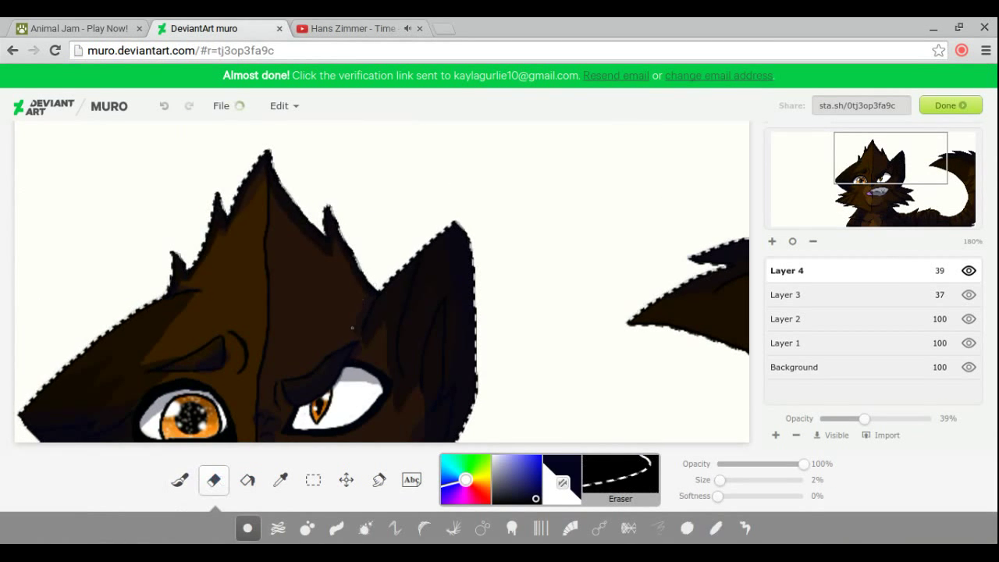
click(180, 480)
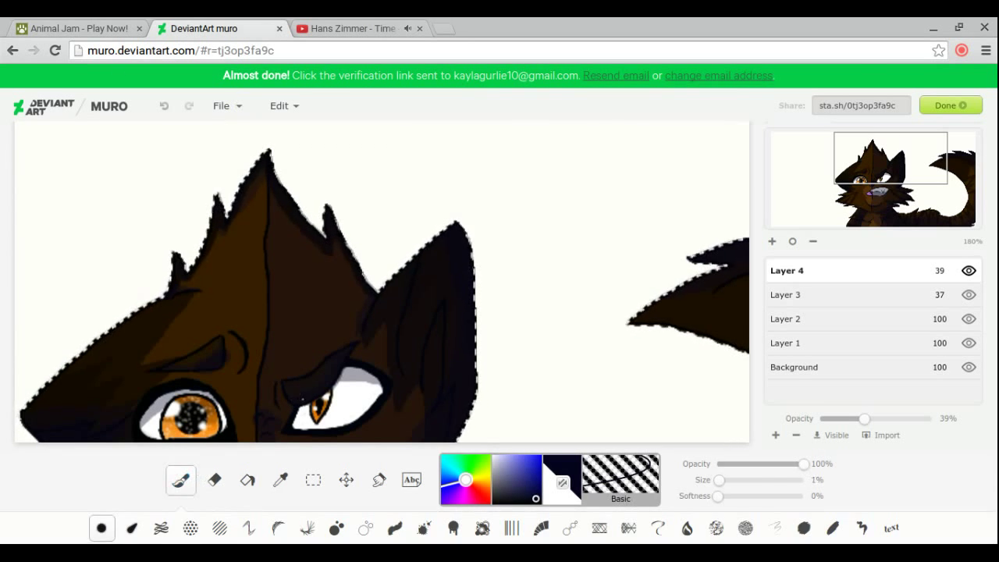
click(78, 29)
click(205, 29)
- Touch up Layer 4's shadows across the face and cheek fur with the eraser at 2%
click(875, 188)
drag(876, 190, 874, 185)
click(213, 479)
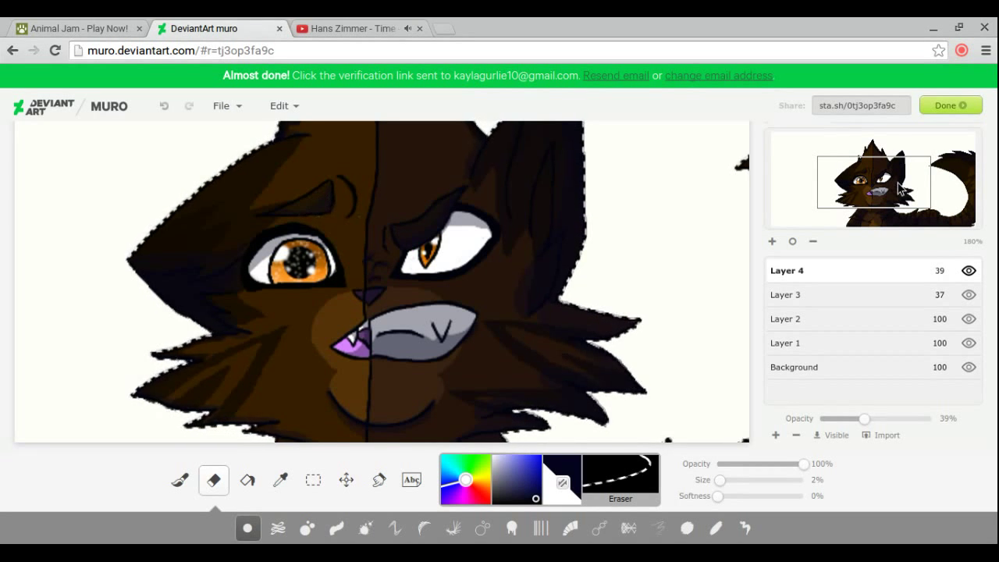
drag(899, 187, 874, 190)
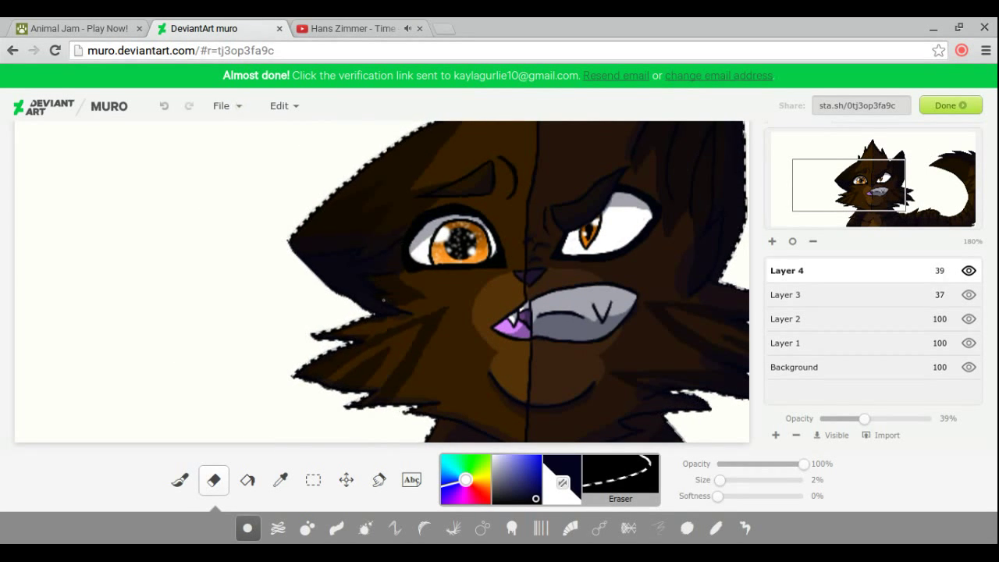
scroll(363, 275, down, 3)
key(b)
key(e)
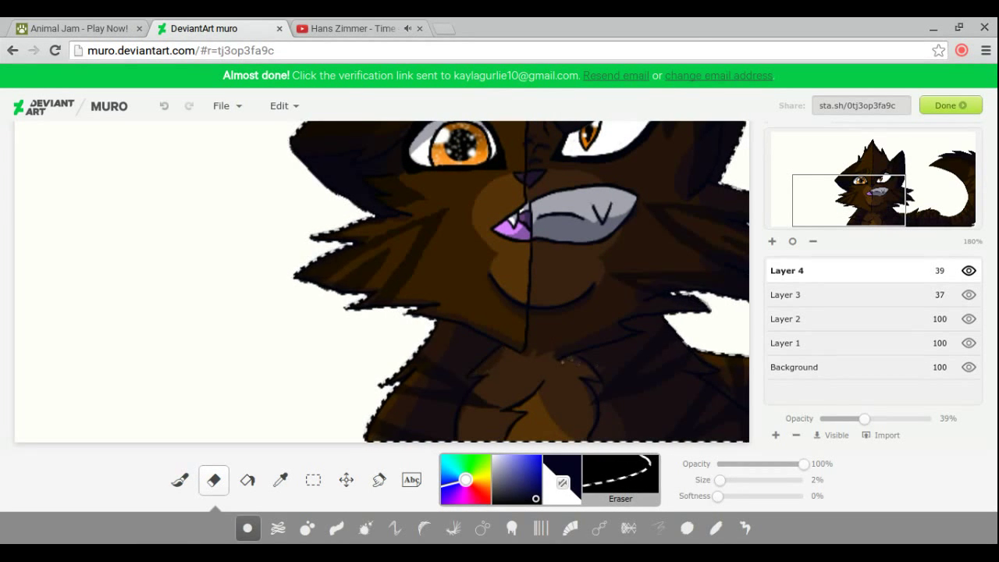
- Refine Layer 4's shadows on the chest, back and tail with the eraser at 2% and the Basic brush at 1%
drag(864, 210, 918, 268)
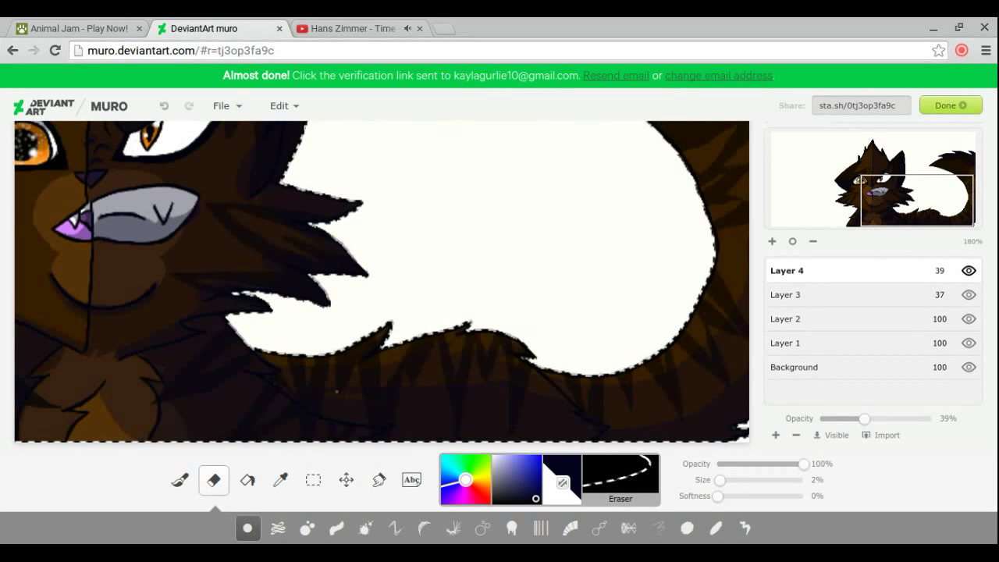
key(b)
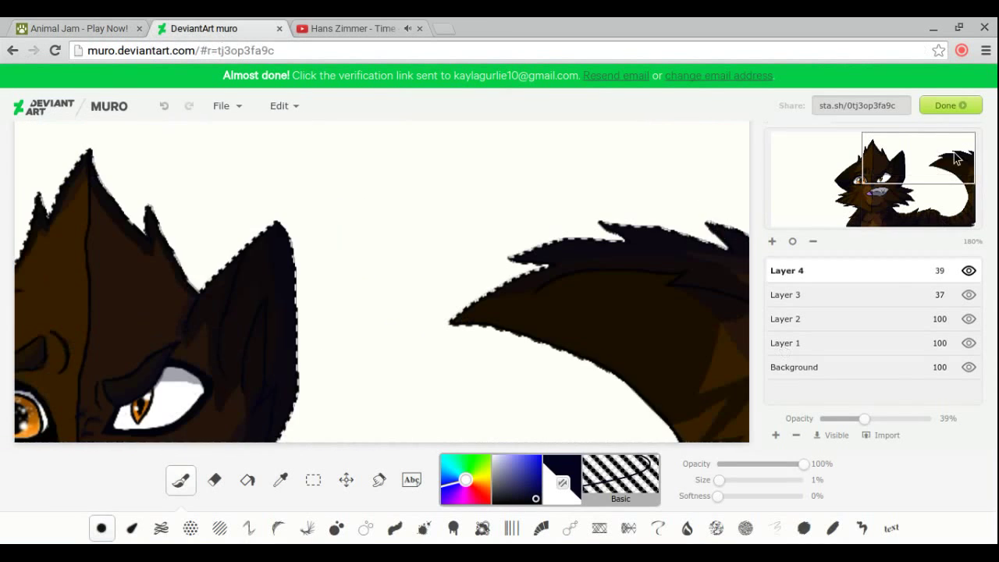
key(e)
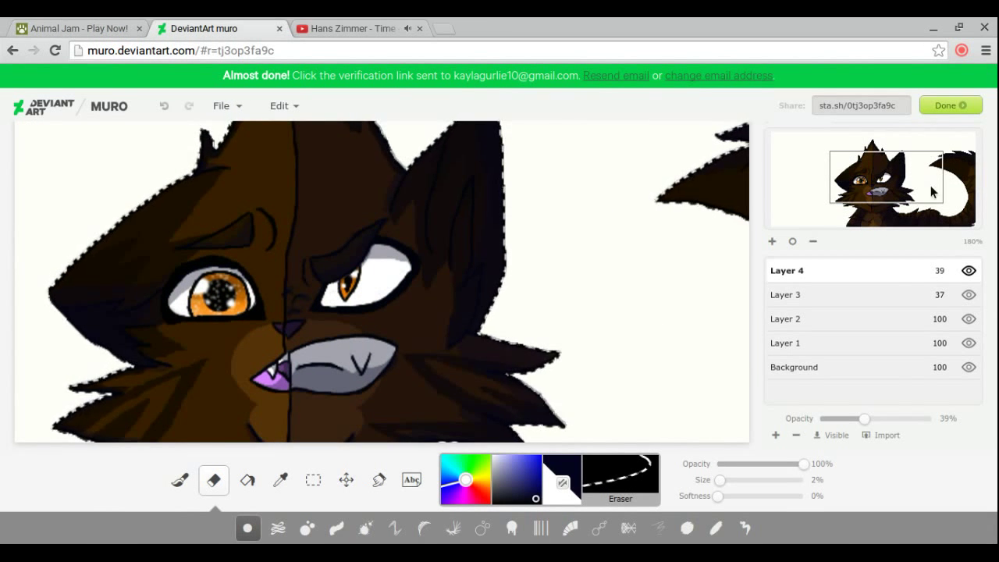
- Clean up Layer 4's shading on the angry half's cheek fur with the eraser at 10%
drag(931, 188, 921, 207)
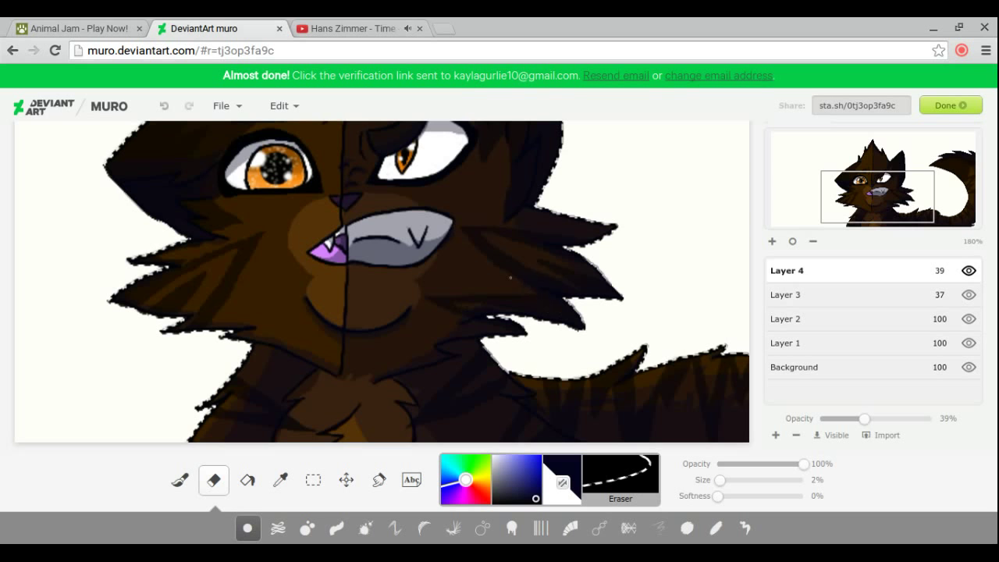
key(])
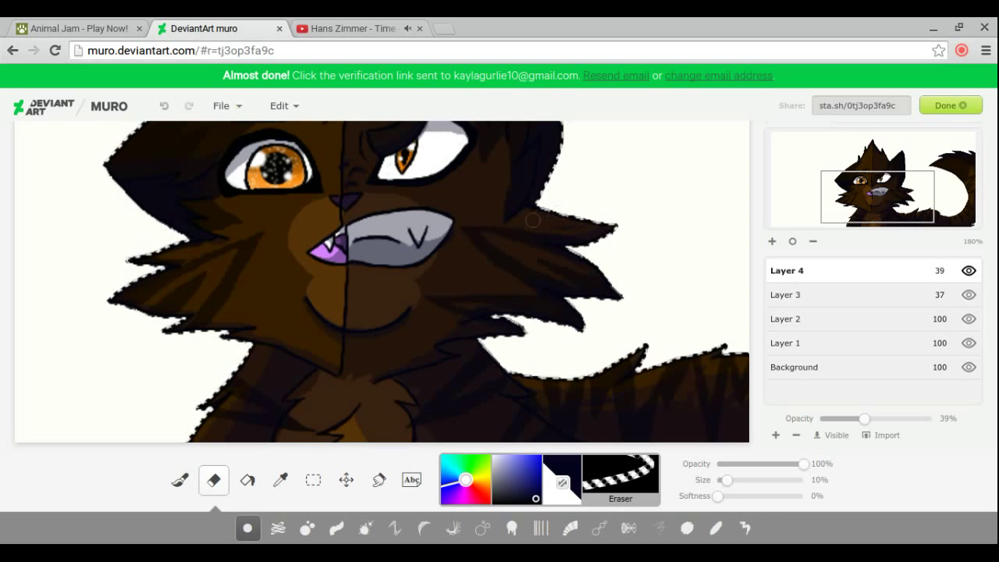
drag(919, 181, 875, 201)
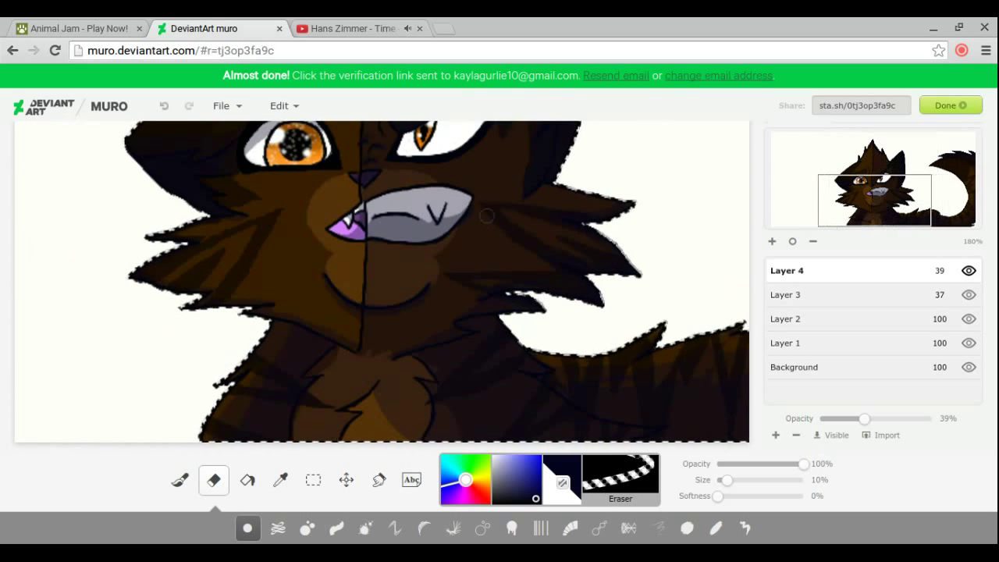
- Add Layer 5 and paint dark navy over the angry half, body and outer tail with a large soft Basic brush
click(792, 242)
click(775, 436)
click(179, 480)
drag(718, 482, 792, 484)
drag(447, 423, 628, 465)
mouse_move(654, 157)
mouse_down()
mouse_move(270, 367)
mouse_move(485, 270)
mouse_move(468, 364)
mouse_move(496, 428)
mouse_move(657, 433)
mouse_up()
- Extend Layer 5's navy shadow around the scared eye, mouth, chin and chest with the Basic brush at 29% size and 42% softness
drag(790, 481, 741, 482)
mouse_move(321, 431)
mouse_down()
mouse_move(368, 364)
mouse_move(354, 349)
mouse_up()
drag(309, 271, 351, 272)
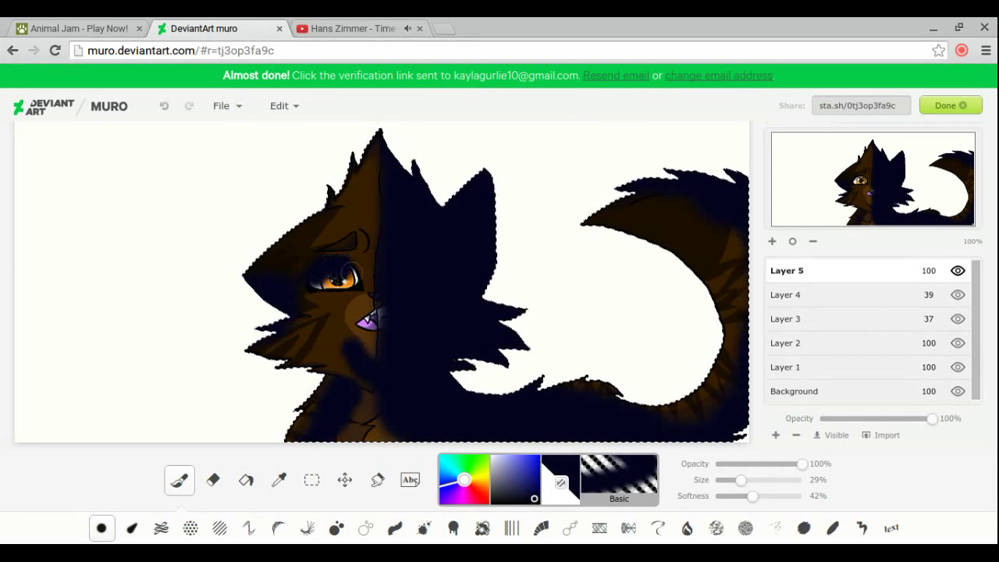
drag(362, 327, 382, 292)
mouse_move(323, 365)
mouse_down()
mouse_move(303, 410)
mouse_move(362, 429)
mouse_up()
click(88, 29)
key(ctrl+2)
- Add Layer 6 and paint a red rim along the angry half's outer edge and tail at 27% opacity and 60% size
click(775, 434)
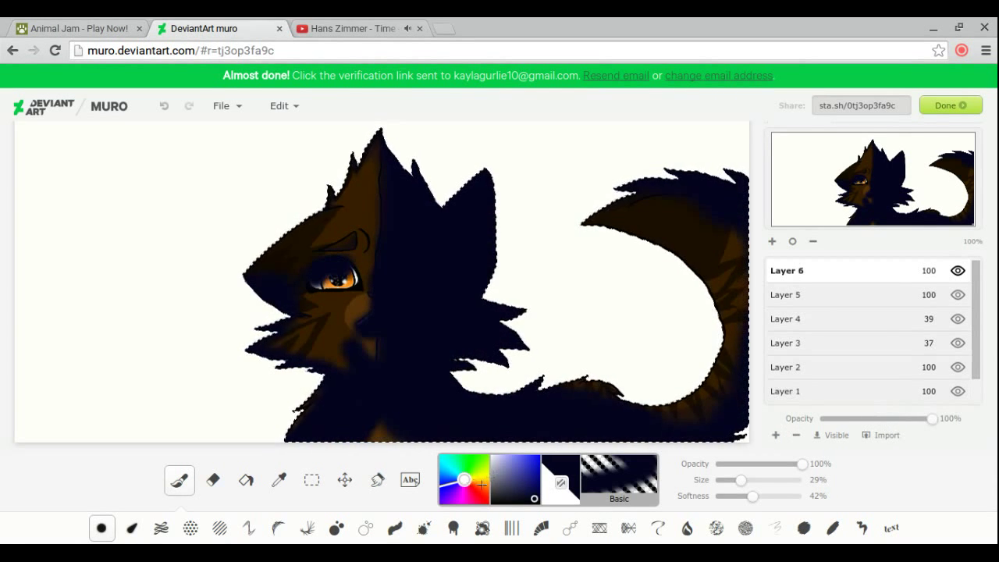
click(486, 501)
click(539, 456)
drag(802, 465, 739, 464)
drag(741, 480, 768, 480)
drag(433, 211, 402, 148)
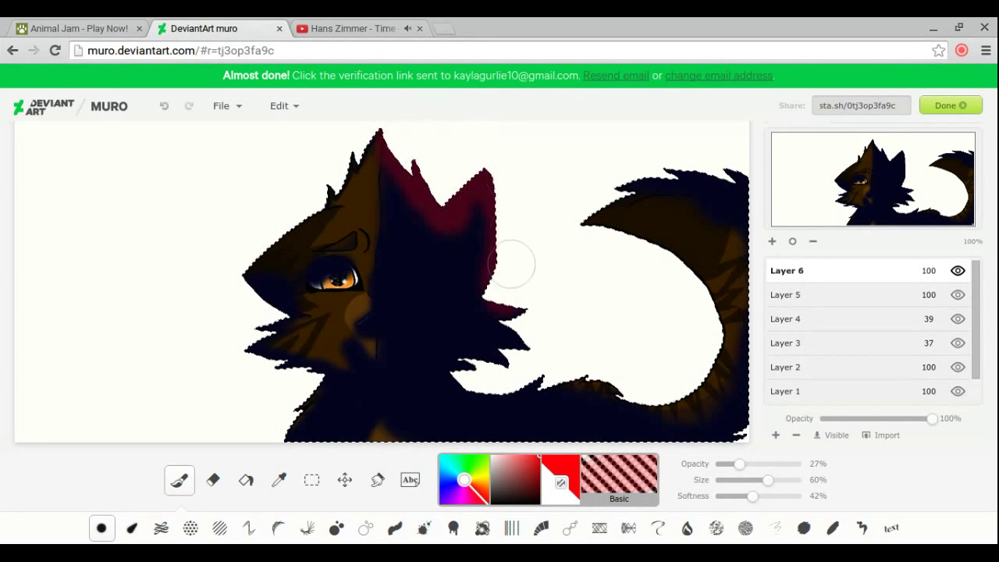
drag(748, 432, 708, 446)
- Raise the brush opacity to 72% and strengthen the red rim along the ear, cheek, back and tail
click(357, 28)
click(210, 29)
click(776, 465)
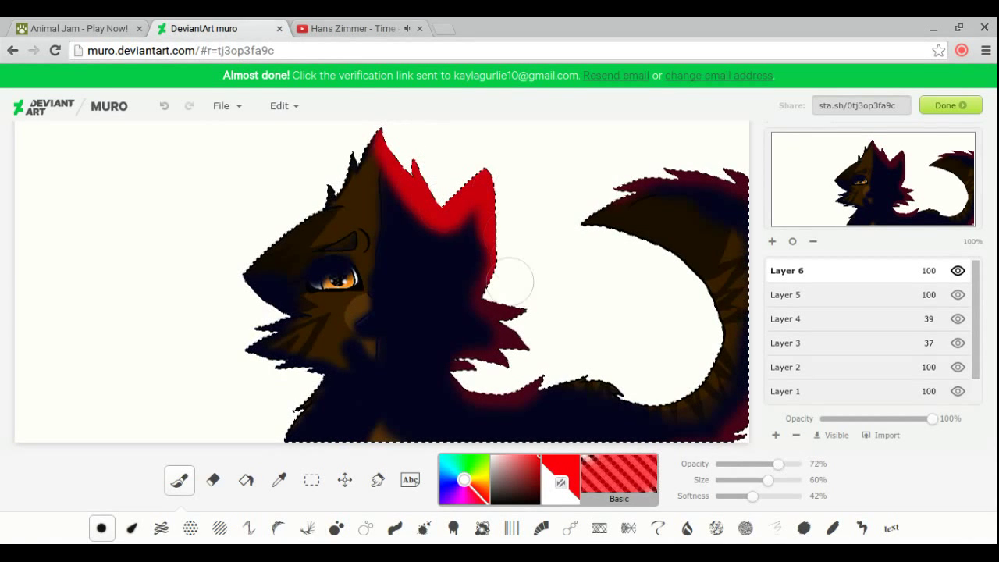
- Paint a light turquoise rim along the scared half's outline, back and inner tail edge on Layer 6 at 18% size
click(452, 465)
drag(532, 460, 512, 455)
drag(361, 134, 335, 176)
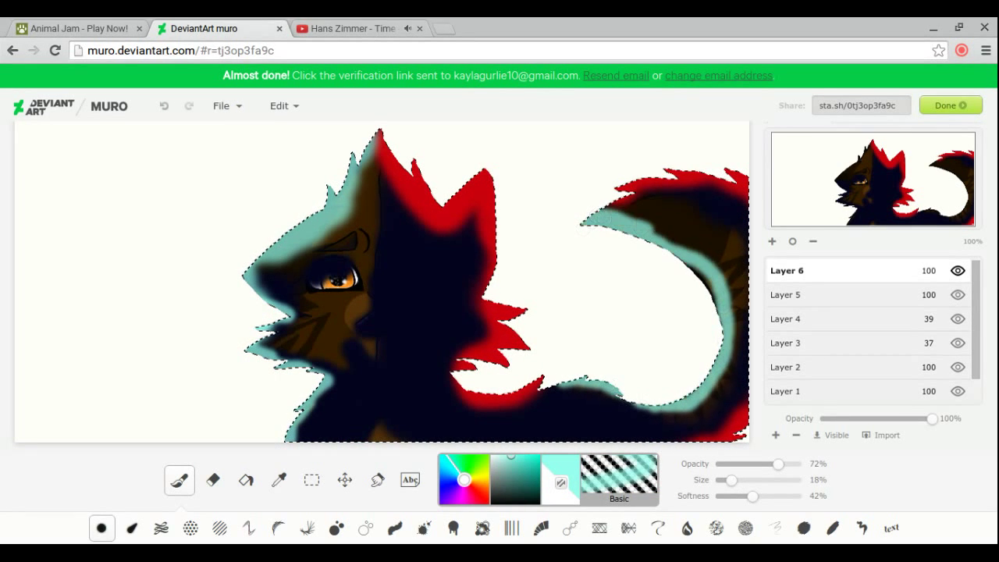
- Lower Layer 5's opacity to 54% and Layer 6's opacity to 24%
click(785, 294)
drag(931, 418, 847, 418)
double_click(883, 294)
click(882, 270)
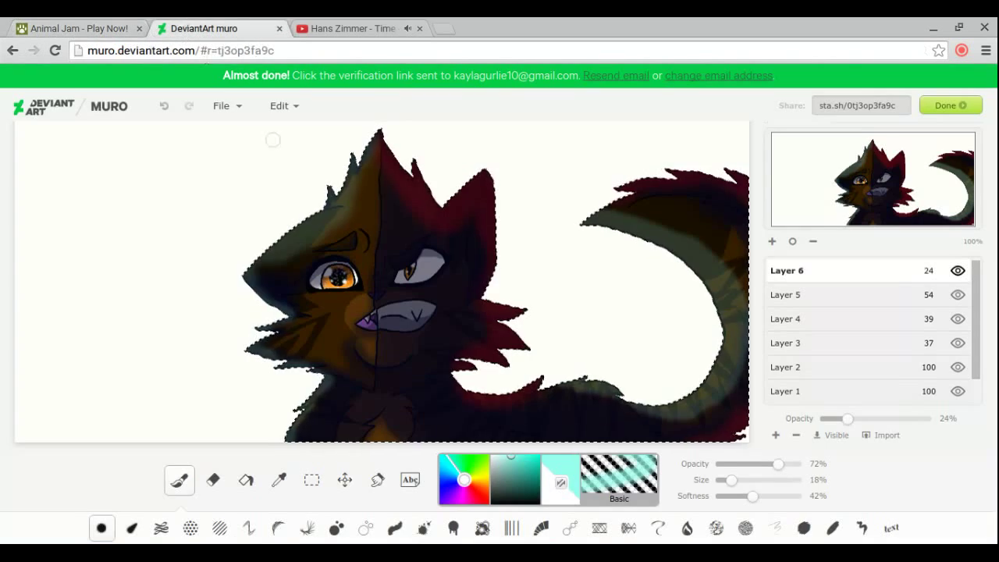
- Hide Layers 5 and 6 and smooth the shading edges on Layer 4 with the Blending tool at 15% size
click(787, 319)
click(958, 270)
click(958, 294)
click(377, 479)
click(772, 241)
click(772, 241)
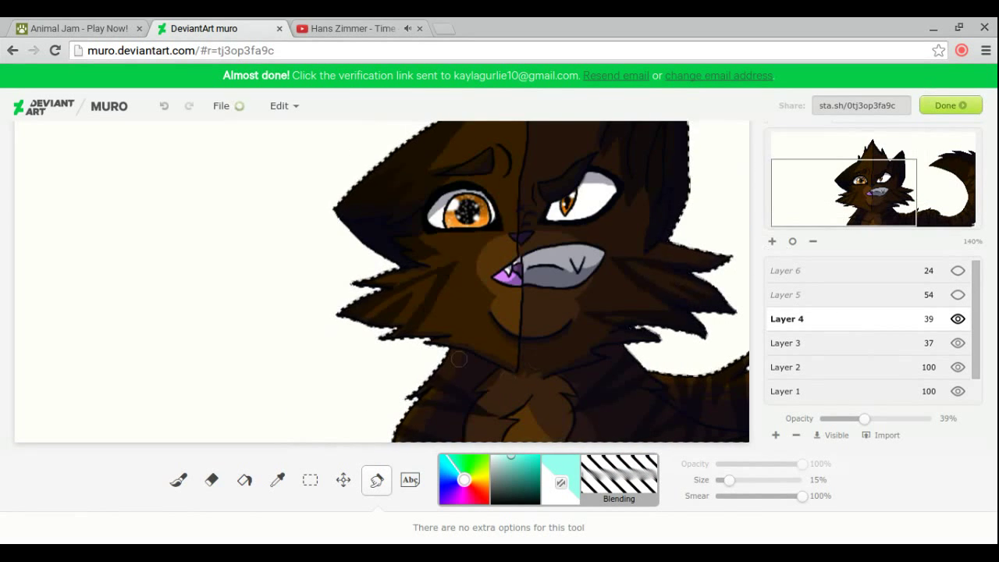
click(901, 165)
drag(897, 165, 853, 177)
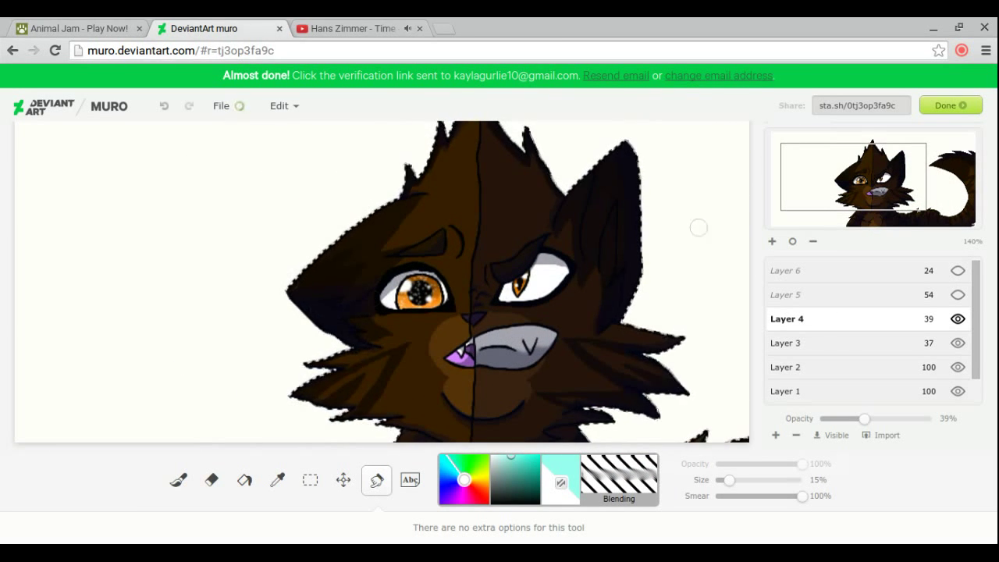
click(907, 197)
drag(906, 183, 849, 198)
drag(755, 208, 734, 182)
click(130, 25)
click(262, 26)
- Show Layer 5 again and reduce its opacity to 20%
click(792, 241)
click(811, 294)
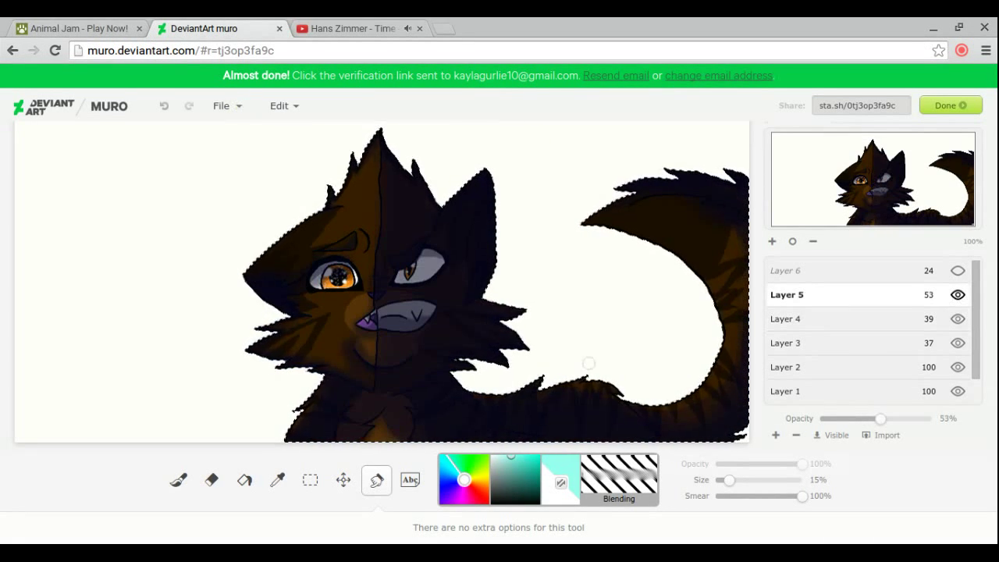
drag(880, 418, 837, 437)
- Erase Layer 5's shadow from the white of the angry eye with the eraser at 6% size and 0% softness
click(771, 241)
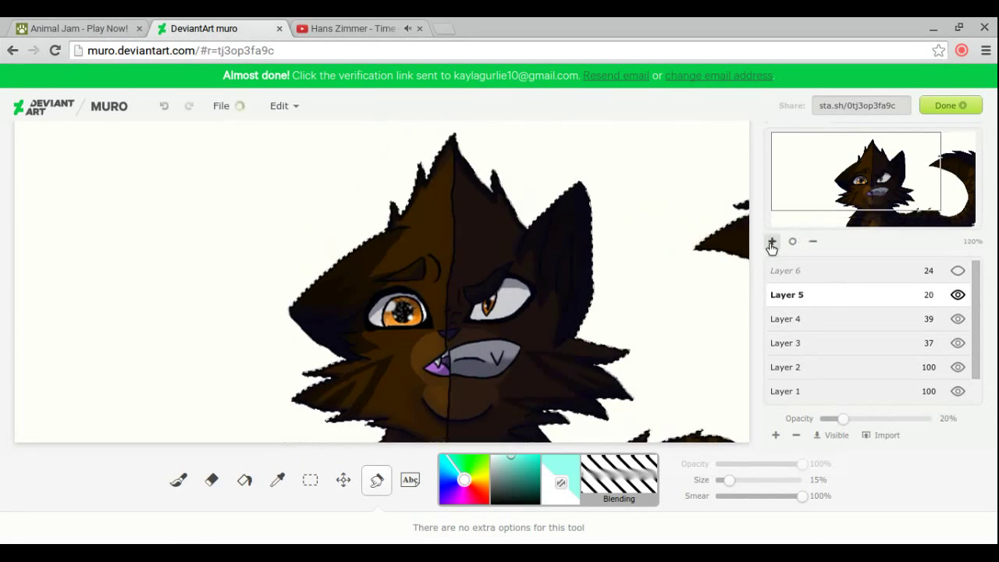
click(772, 241)
key(e)
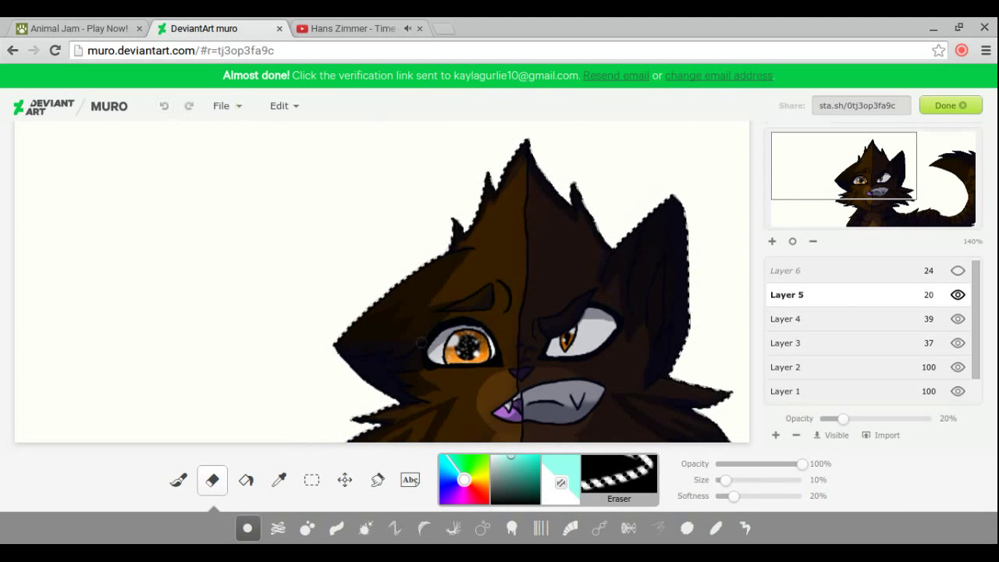
mouse_move(842, 166)
mouse_down()
mouse_move(843, 195)
mouse_move(901, 166)
mouse_move(955, 260)
mouse_up()
key(s)
click(61, 26)
click(204, 28)
drag(902, 193, 861, 176)
click(214, 480)
drag(728, 480, 723, 480)
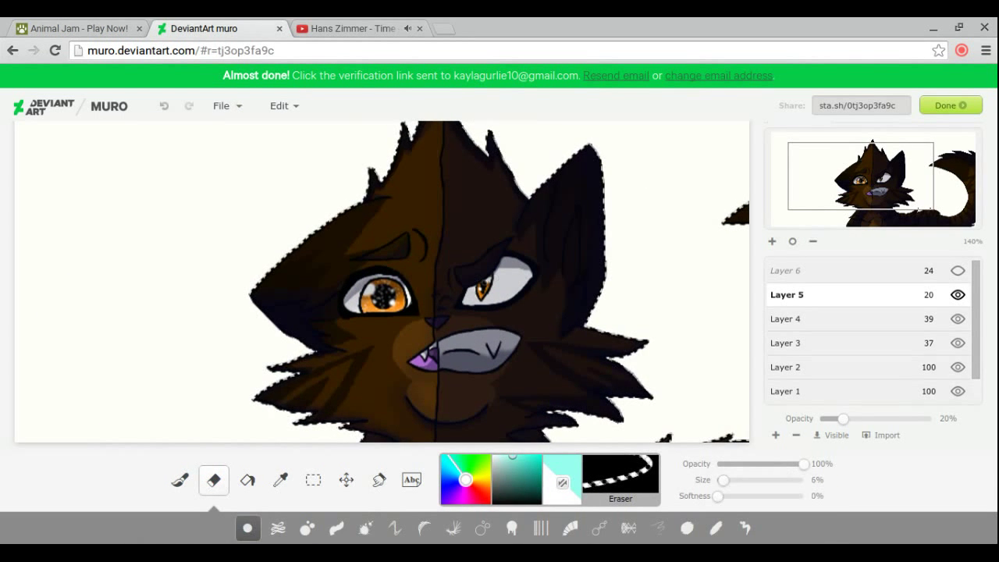
drag(525, 283, 511, 292)
drag(398, 287, 367, 285)
click(164, 107)
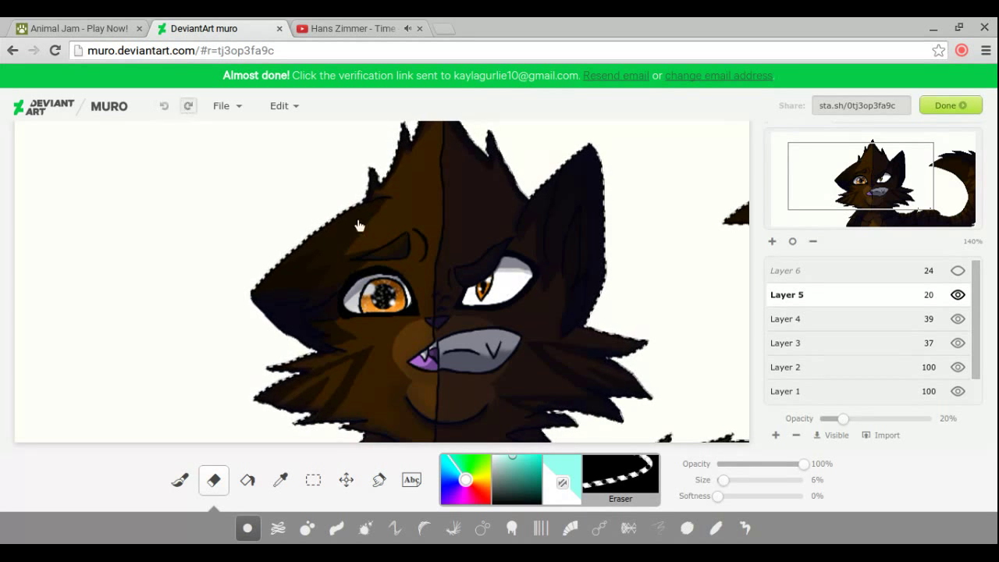
- Show Layer 6 again and lower its opacity to 13%
scroll(869, 223, down, 2)
click(785, 270)
mouse_move(845, 419)
mouse_down()
mouse_move(827, 425)
mouse_move(835, 421)
mouse_up()
key(s)
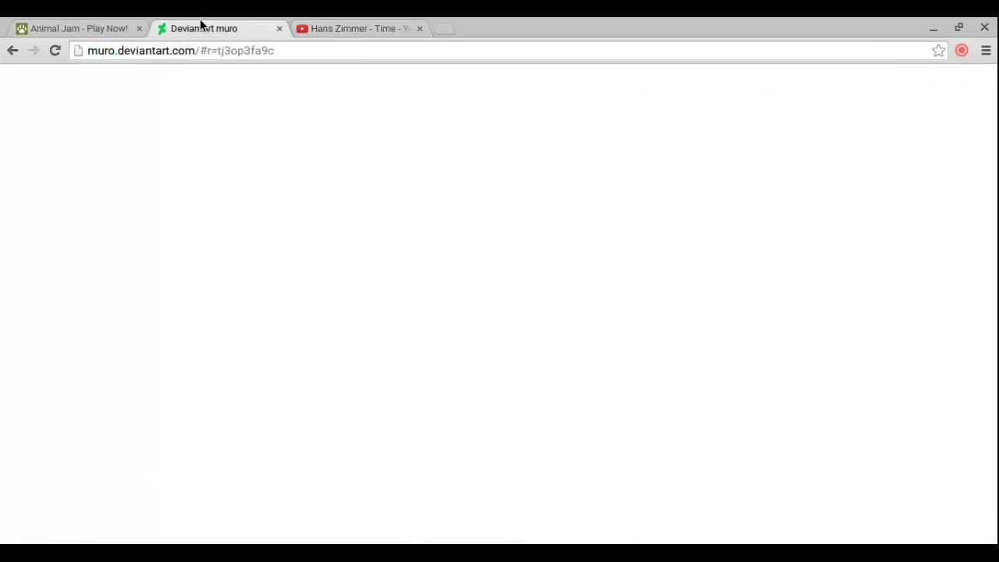
click(78, 28)
click(187, 28)
click(67, 27)
click(187, 28)
scroll(869, 335, down, 1)
scroll(874, 351, up, 1)
- Add Layer 7 and place it between Layer 3 and Layer 2
click(775, 434)
drag(832, 272, 848, 341)
scroll(839, 355, up, 1)
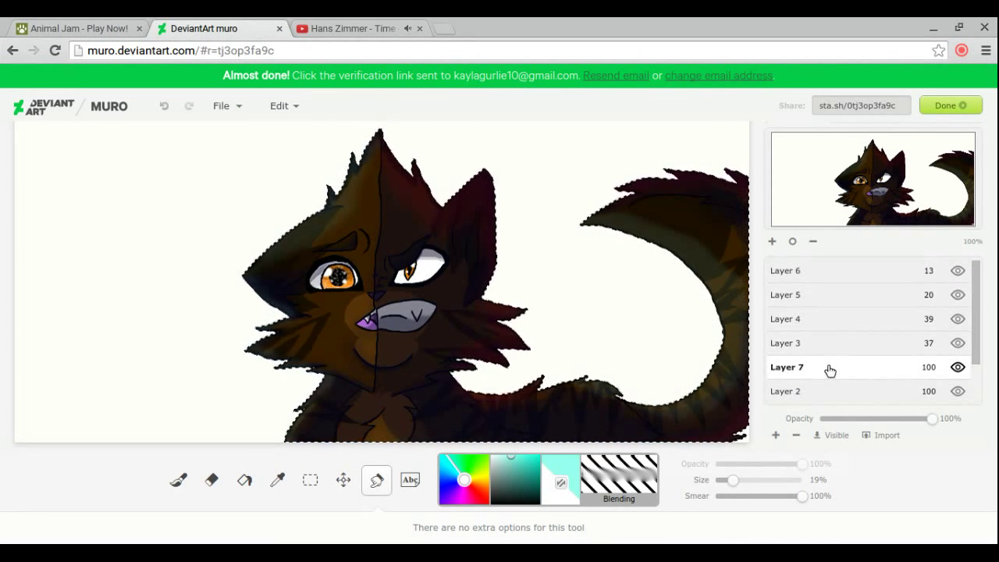
- Paint dark red splatter with darker blotches over the angry cheek on Layer 7 using the Splatter brush, and sample its colour
click(178, 479)
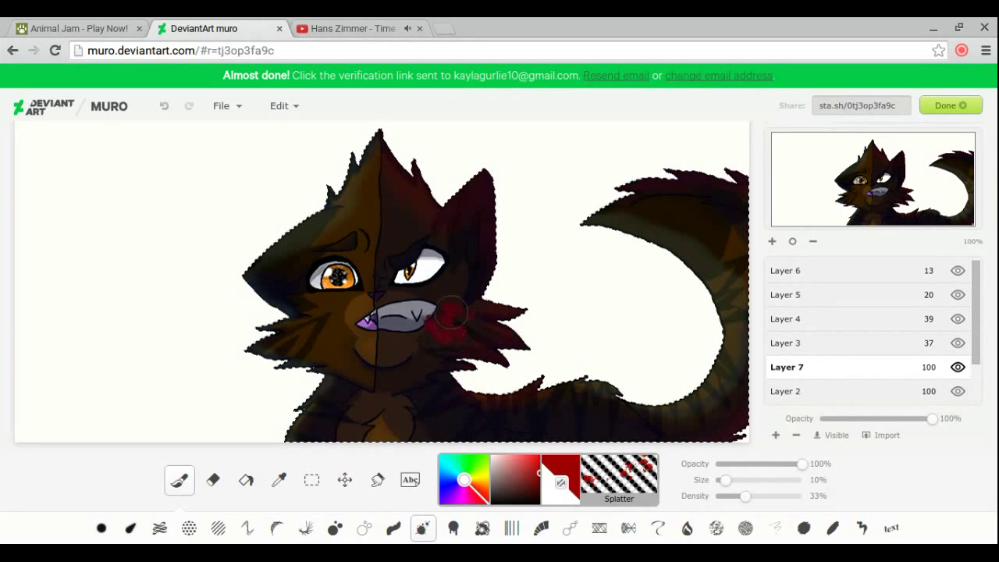
drag(442, 318, 453, 328)
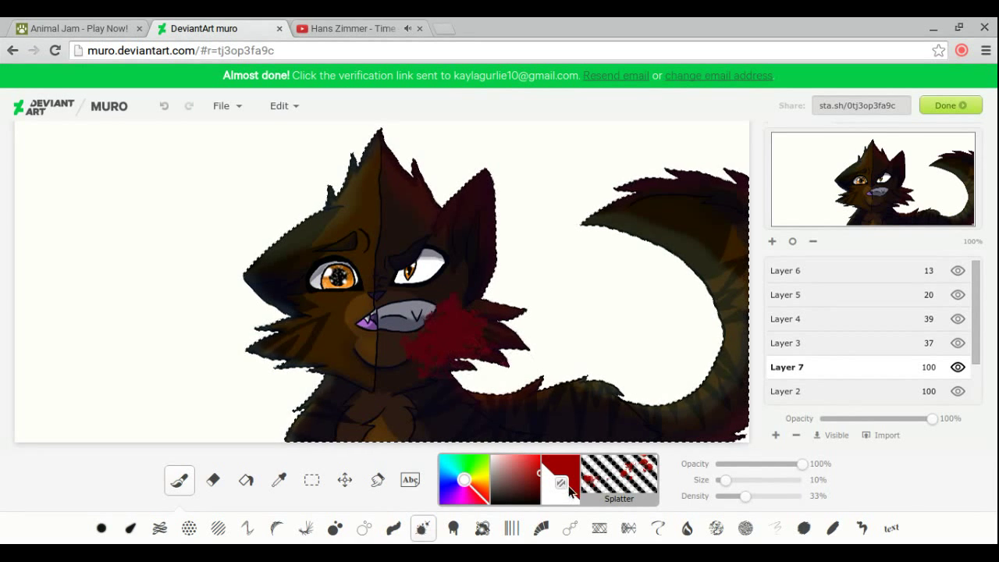
click(539, 487)
click(278, 480)
click(450, 335)
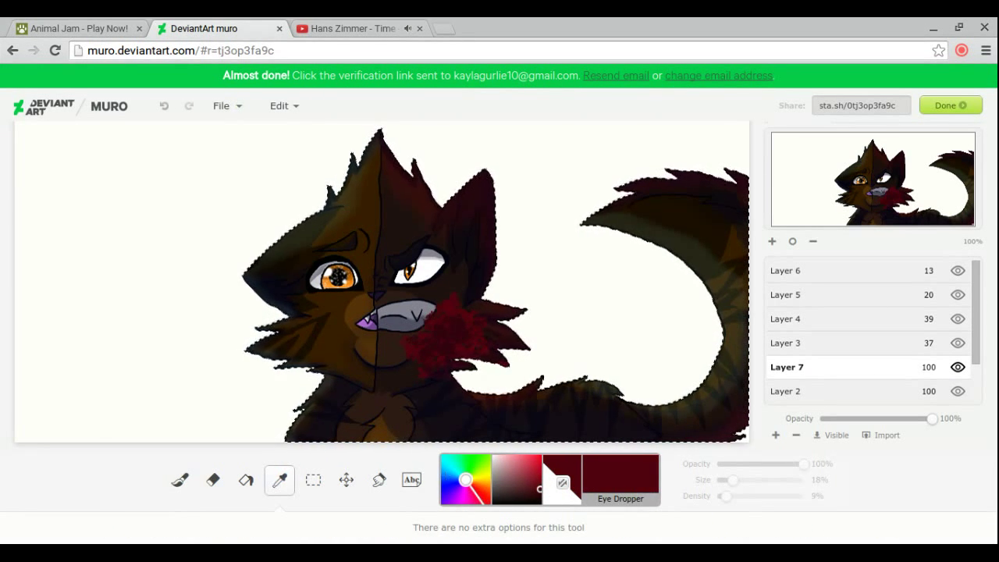
- Try adding brighter red to the cheek splatter with Layers 3, 4 and 5 hidden
click(956, 343)
click(956, 318)
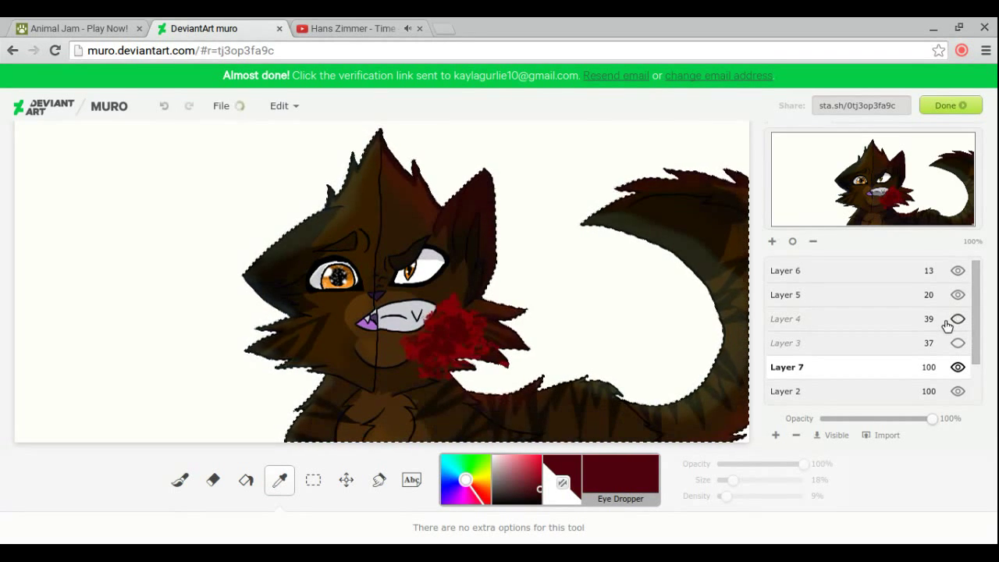
click(957, 294)
click(536, 462)
click(179, 480)
click(739, 464)
drag(450, 328, 433, 359)
key(ctrl+z)
- Make Layers 3, 4 and 5 visible again
click(377, 479)
click(105, 25)
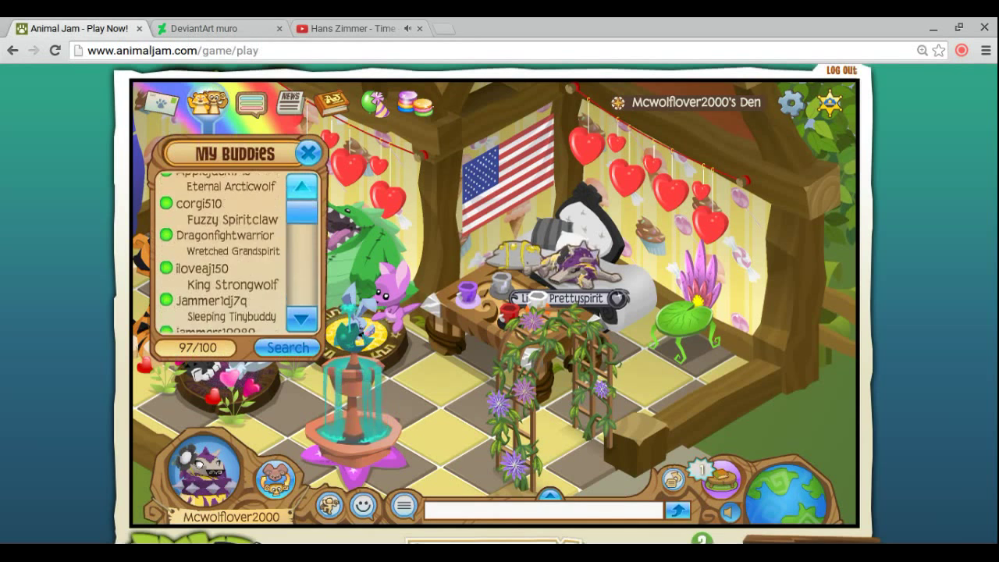
click(227, 25)
scroll(936, 324, down, 1)
click(958, 328)
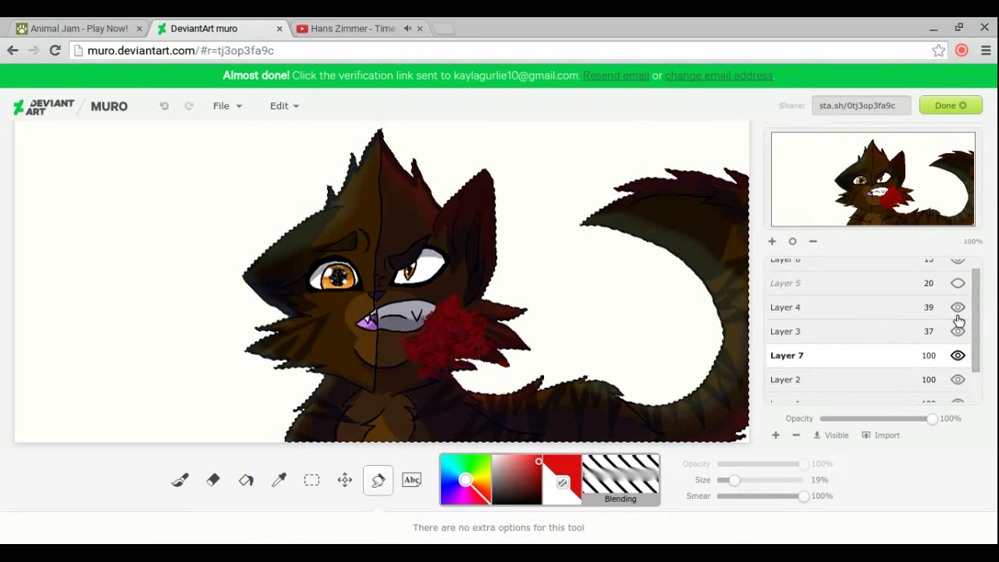
click(958, 307)
click(955, 284)
scroll(954, 283, up, 1)
- Clear the selection, add Layers 8 and 9, and place them directly above the Background layer
click(776, 436)
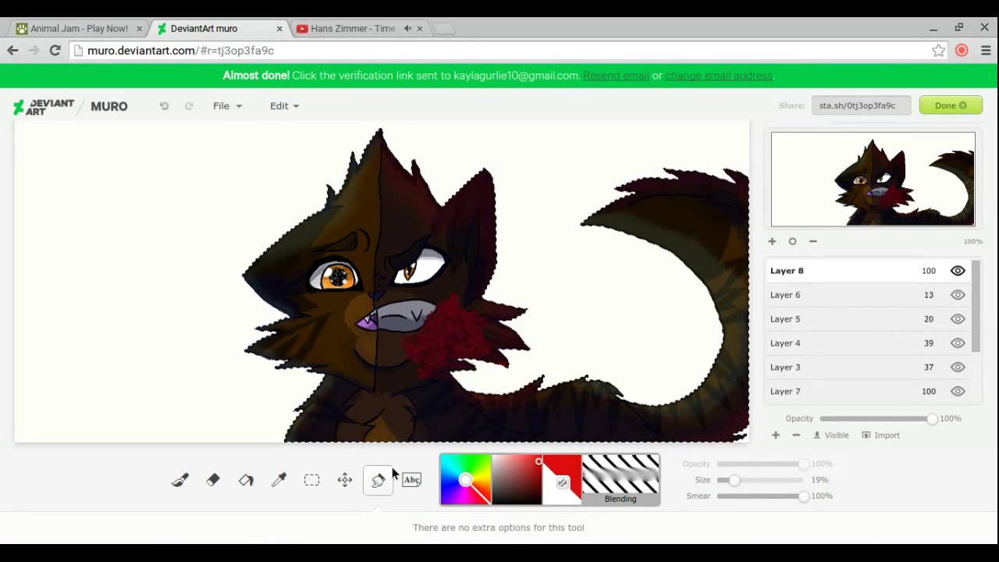
click(344, 480)
drag(851, 271, 858, 367)
scroll(869, 354, down, 1)
click(776, 435)
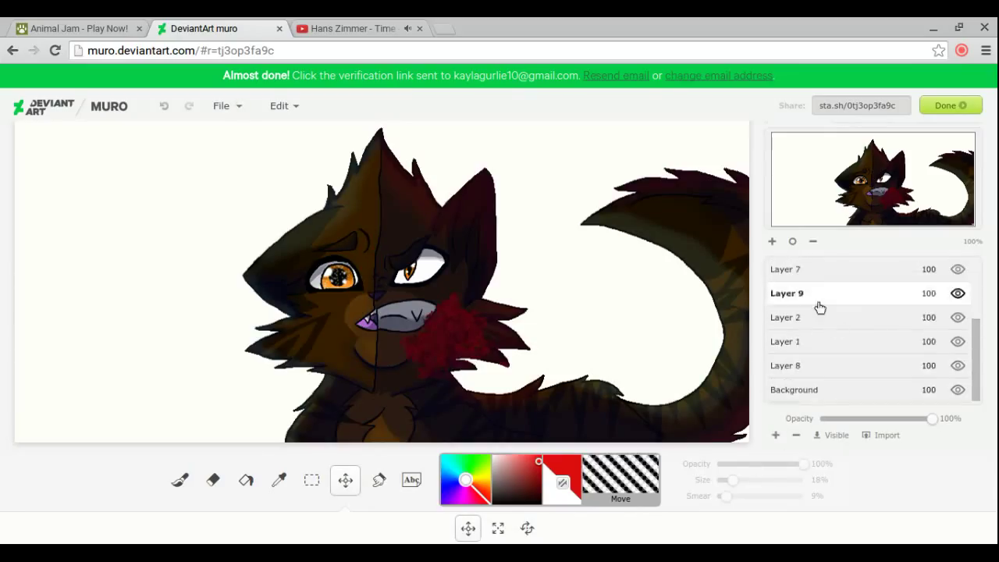
- Set the Basic brush to near-black at 100% size, try a stroke behind the cat and undo it
click(829, 390)
click(179, 480)
click(102, 529)
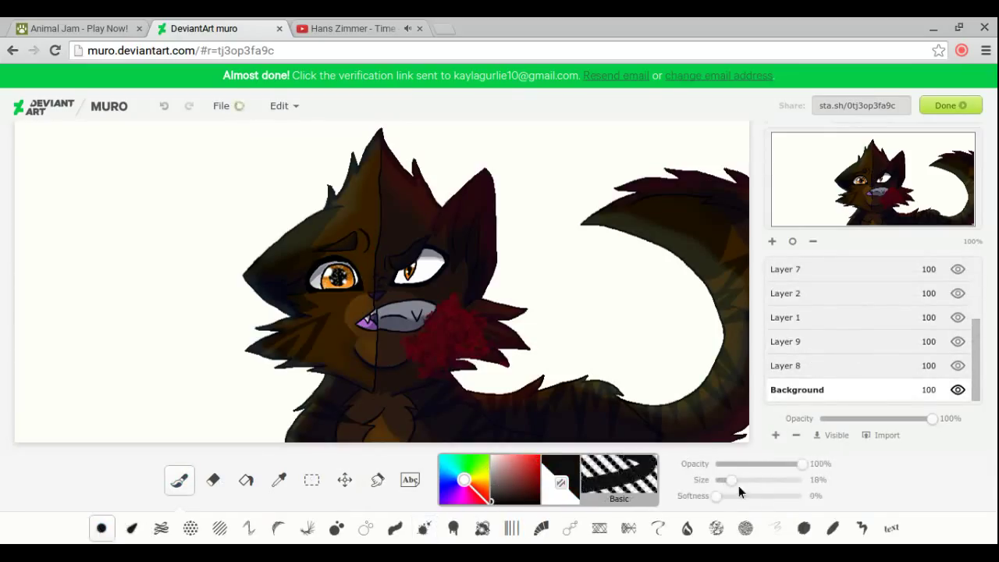
drag(735, 482, 803, 481)
drag(693, 367, 691, 164)
click(164, 105)
- Select Layer 9 and hide the colour, shading and splatter layers, keeping the line art on Layer 2 visible
scroll(954, 345, up, 2)
scroll(954, 345, down, 2)
click(958, 342)
scroll(958, 332, up, 1)
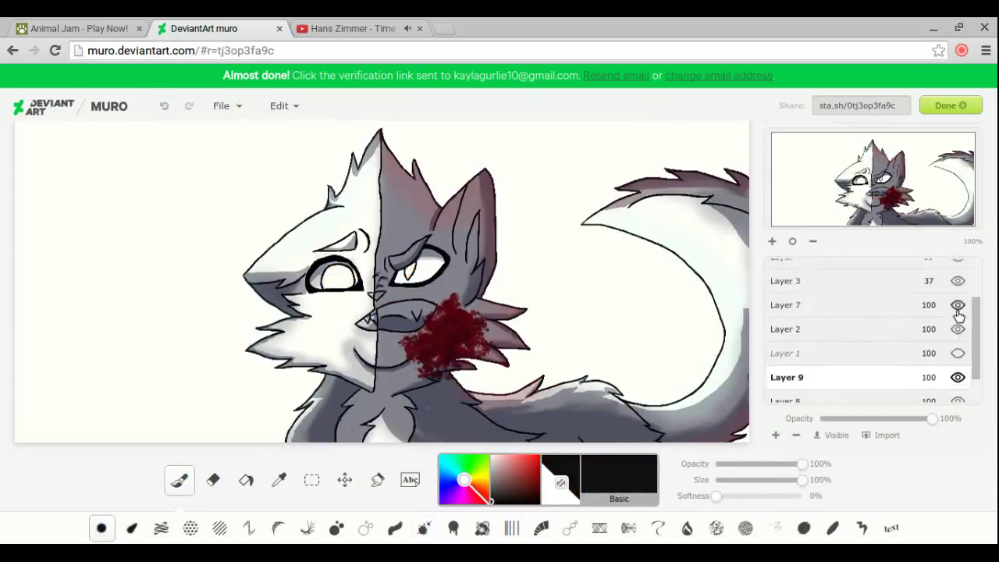
click(959, 307)
click(961, 292)
scroll(962, 297, up, 1)
click(959, 296)
click(958, 292)
click(958, 273)
- Cover the whole canvas behind the line art in near-black on Layer 9, and make Layer 8 active with dark red chosen
scroll(958, 281, down, 2)
mouse_move(27, 414)
mouse_down()
mouse_move(192, 89)
mouse_move(593, 234)
mouse_move(535, 462)
mouse_up()
click(840, 368)
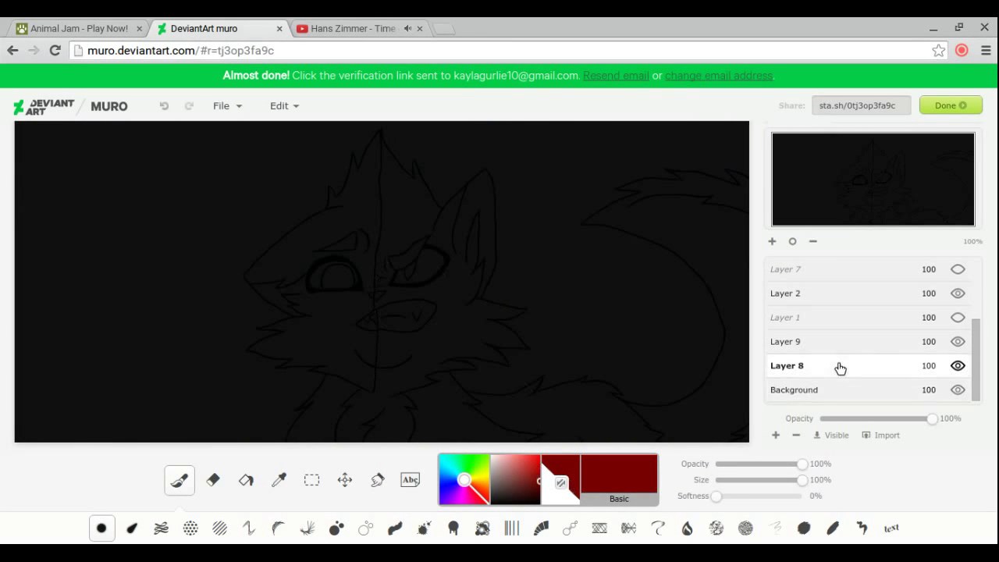
- Paint Layer 8's background dark red behind the angry half and bright cyan behind the scared half, using 85% brush softness
mouse_move(396, 184)
mouse_down()
mouse_move(490, 417)
mouse_move(531, 167)
mouse_move(605, 347)
mouse_up()
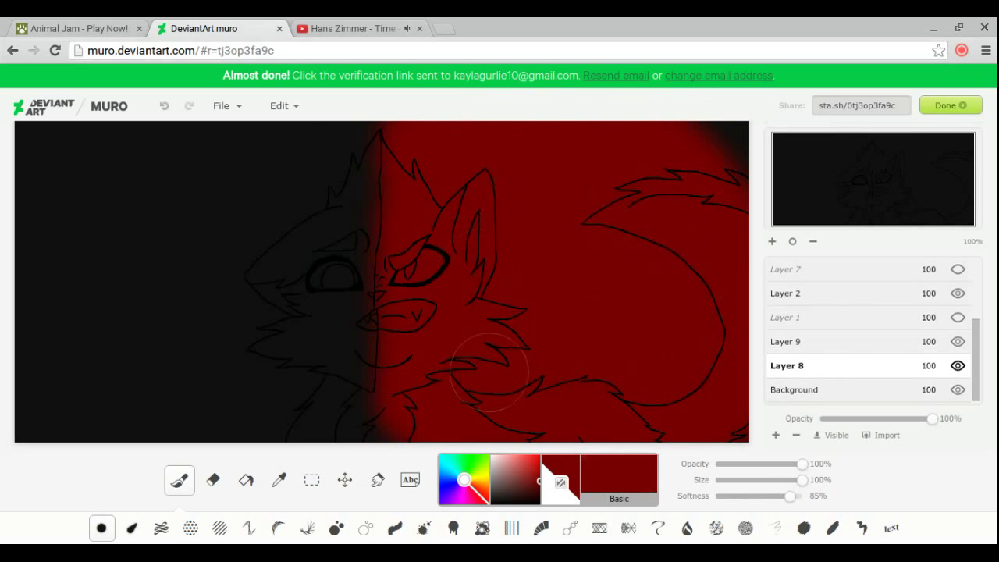
click(449, 465)
click(522, 456)
mouse_move(306, 261)
mouse_down()
mouse_move(195, 405)
mouse_move(167, 249)
mouse_move(138, 200)
mouse_move(332, 264)
mouse_move(382, 136)
mouse_up()
drag(382, 136, 387, 389)
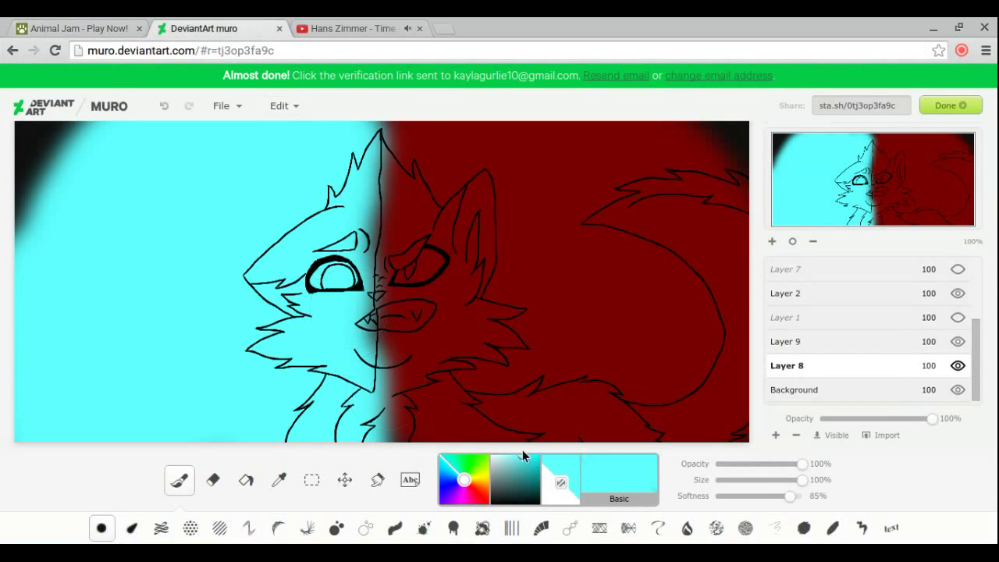
- Show the hidden colour, splatter and shading layers again, from Layer 1 up to Layer 6
scroll(949, 345, up, 1)
click(952, 338)
scroll(952, 338, up, 1)
click(952, 332)
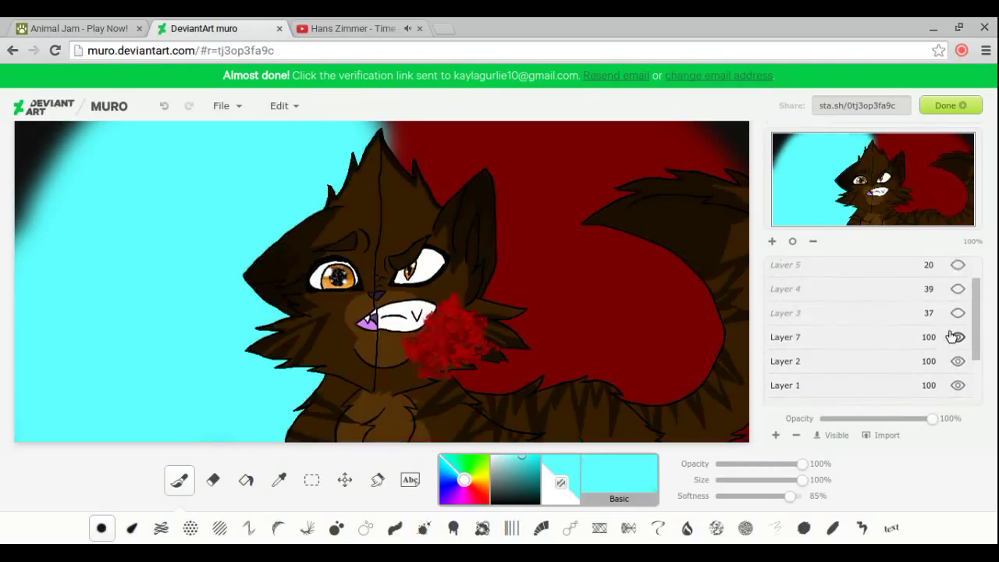
scroll(952, 334, up, 1)
click(952, 338)
click(949, 319)
click(957, 293)
click(956, 270)
- Add Layers 10 and 11, place Layer 11 between Layers 3 and 7, and make topmost Layer 10 active
scroll(955, 273, up, 1)
click(778, 437)
click(778, 437)
scroll(803, 351, down, 2)
scroll(804, 343, up, 2)
click(797, 295)
scroll(818, 322, down, 2)
scroll(819, 320, up, 2)
drag(818, 274, 819, 344)
scroll(870, 274, down, 2)
scroll(870, 275, up, 2)
click(870, 271)
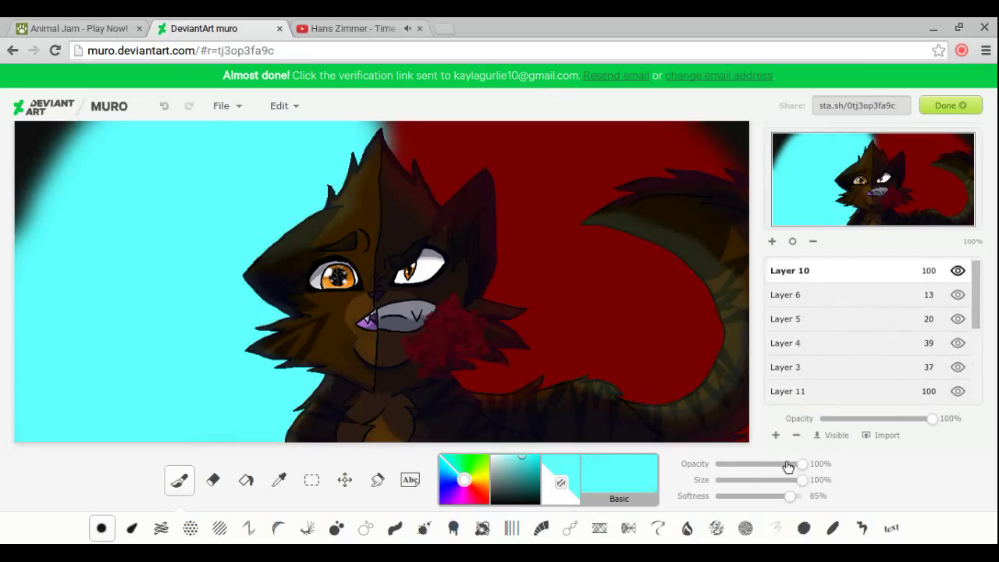
- Glaze the scared half with cyan and the angry half with brighter red on Layer 10 at 11% brush opacity
mouse_move(337, 190)
mouse_down()
mouse_move(331, 227)
mouse_move(323, 216)
mouse_up()
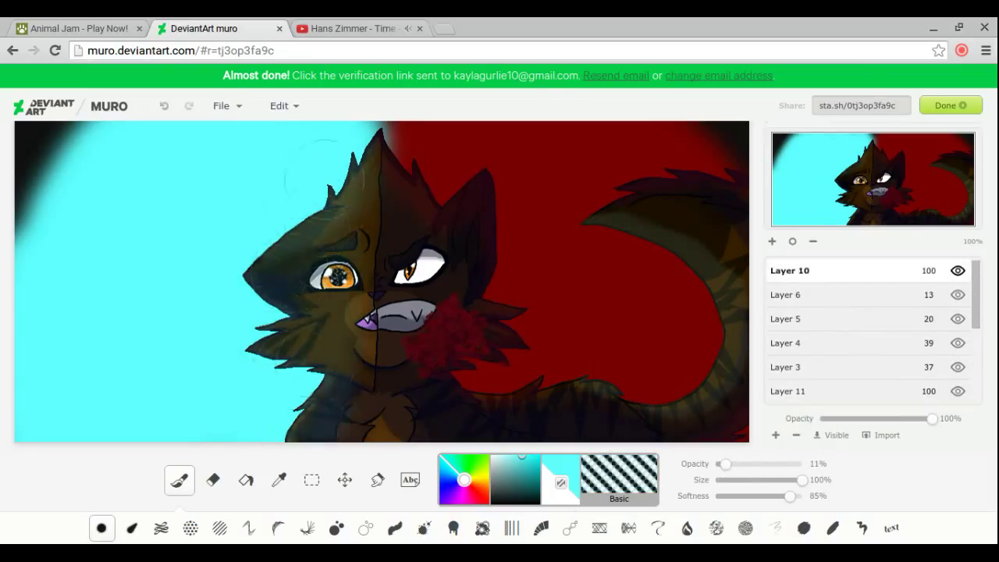
drag(31, 297, 121, 261)
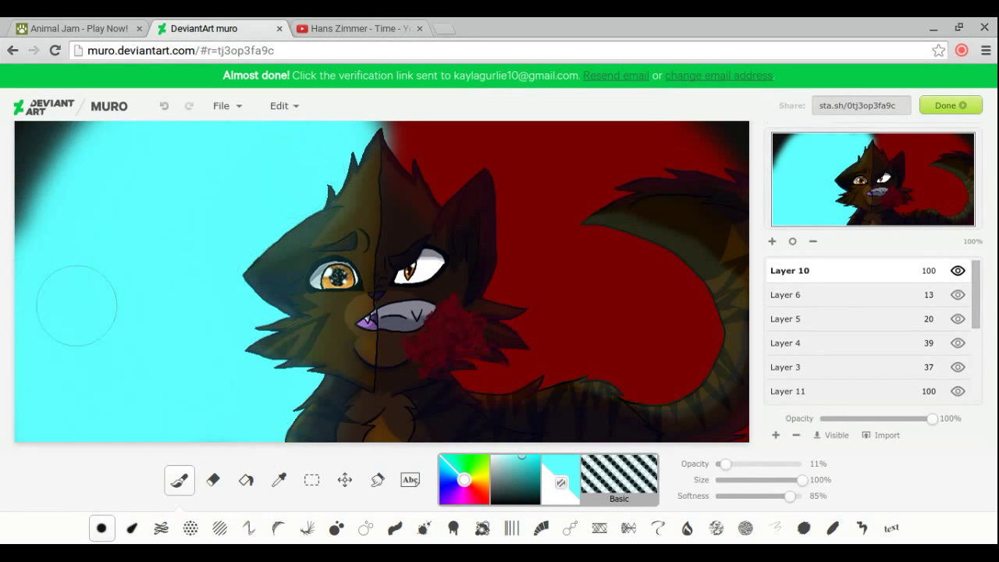
alt+click(550, 335)
click(539, 465)
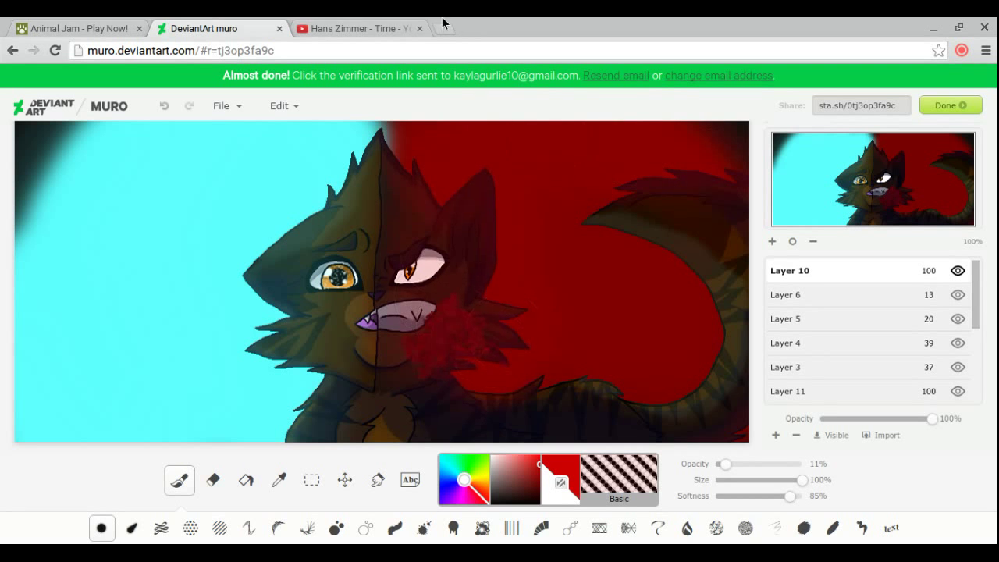
- Select Layer 11 and set the Basic brush to white at 85% opacity and 1% size for the cheek whiskers
scroll(800, 331, down, 1)
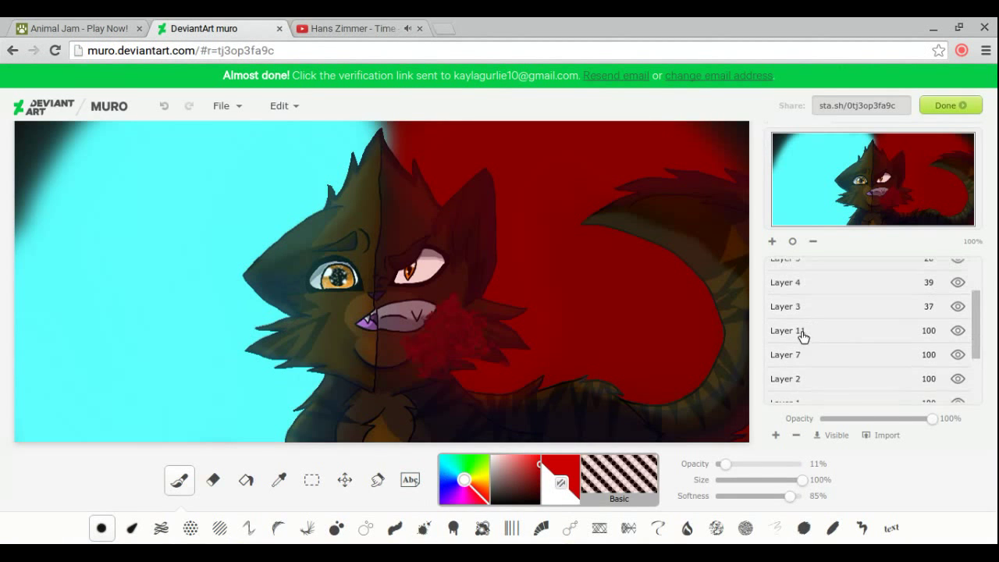
click(796, 320)
mouse_move(725, 464)
mouse_down()
mouse_move(790, 465)
mouse_move(716, 481)
mouse_up()
click(771, 242)
click(772, 242)
drag(819, 156, 832, 192)
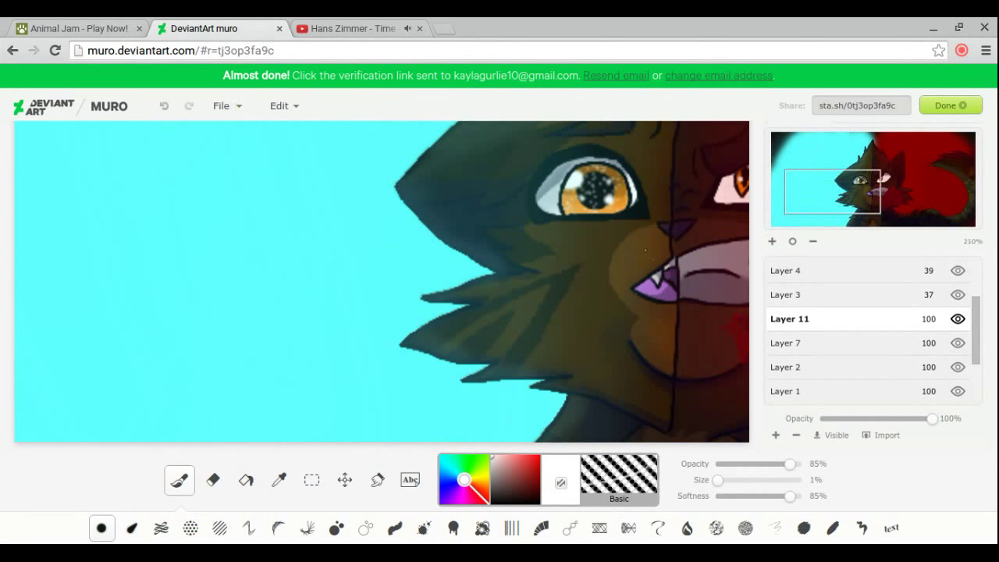
click(862, 418)
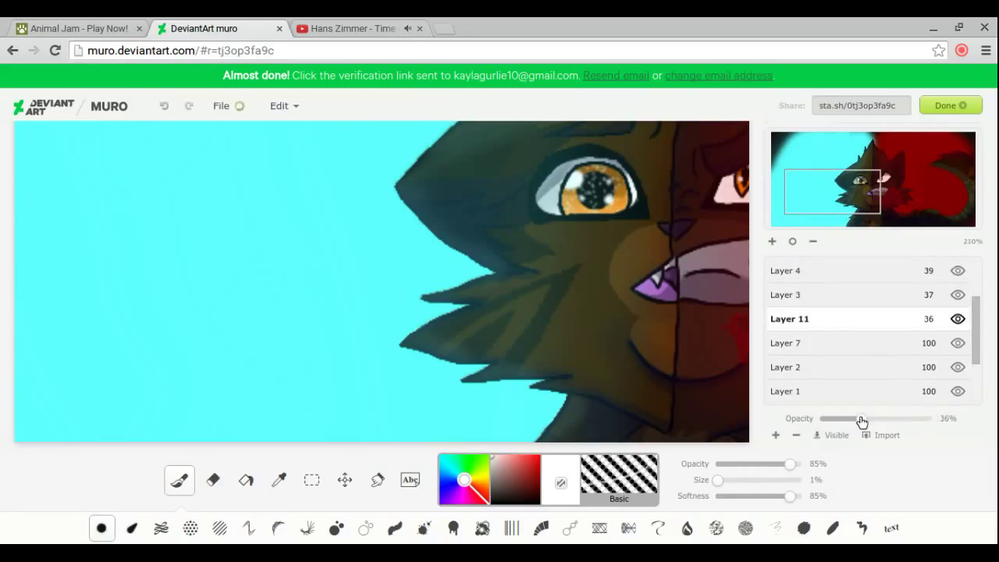
click(165, 105)
drag(862, 419, 902, 421)
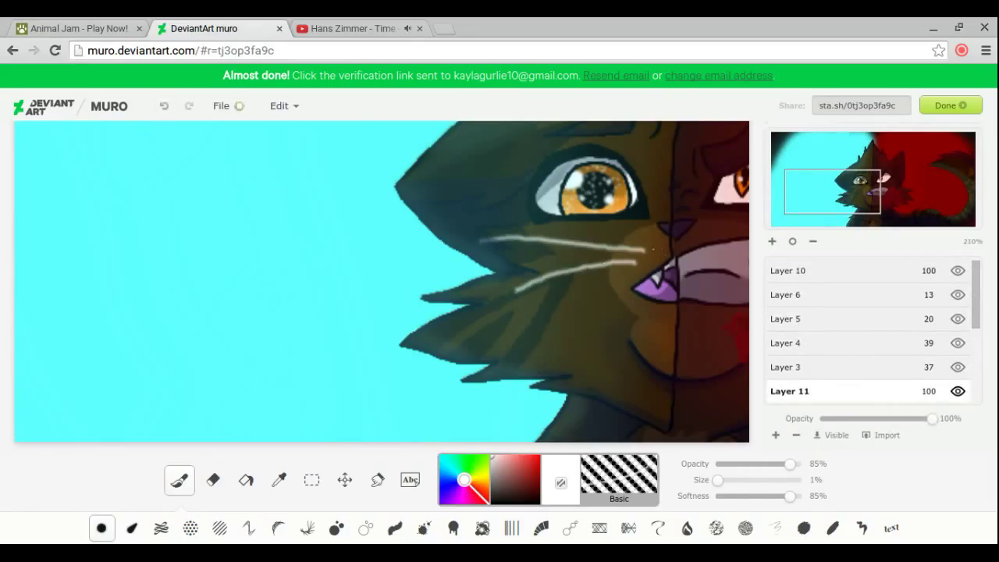
- Draw thin white whiskers on both cheeks and above both eyes on Layer 11, using 13% softness for the later strokes
drag(832, 191, 867, 185)
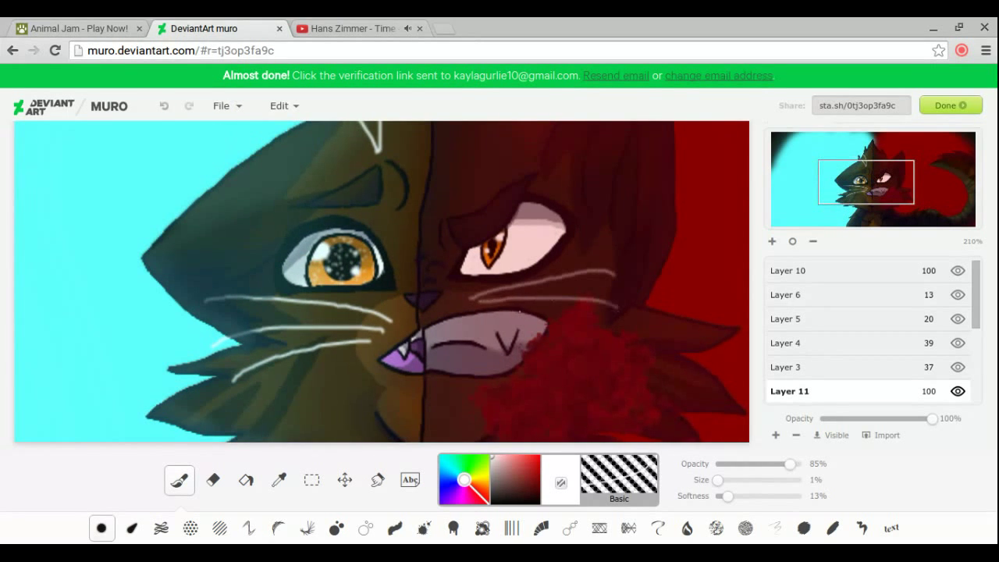
drag(498, 303, 618, 347)
drag(866, 184, 857, 163)
drag(532, 296, 615, 223)
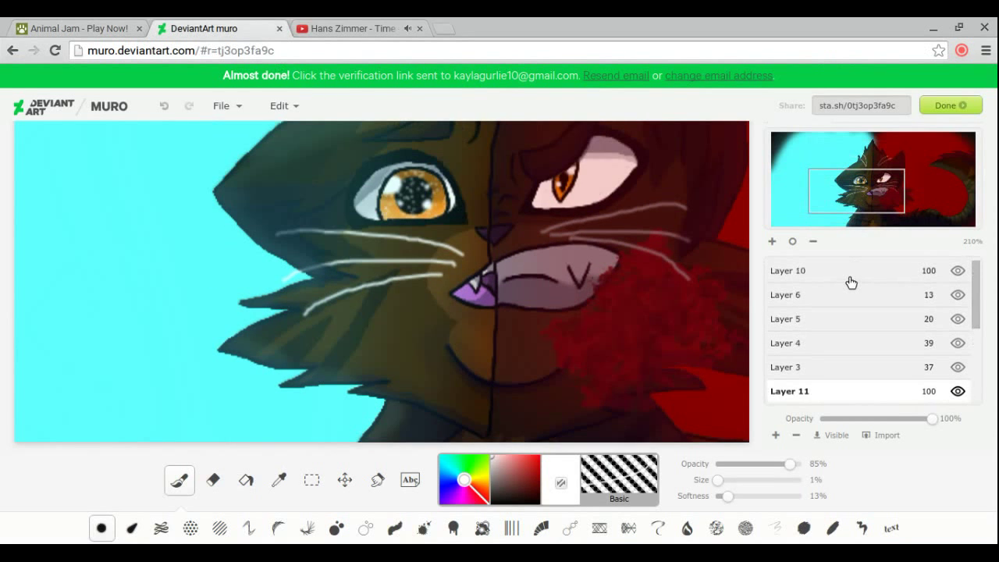
- Add Layer 12 and place "SAVE" and "ME...." in white on the cyan side with the Text brush at 30% size
click(960, 273)
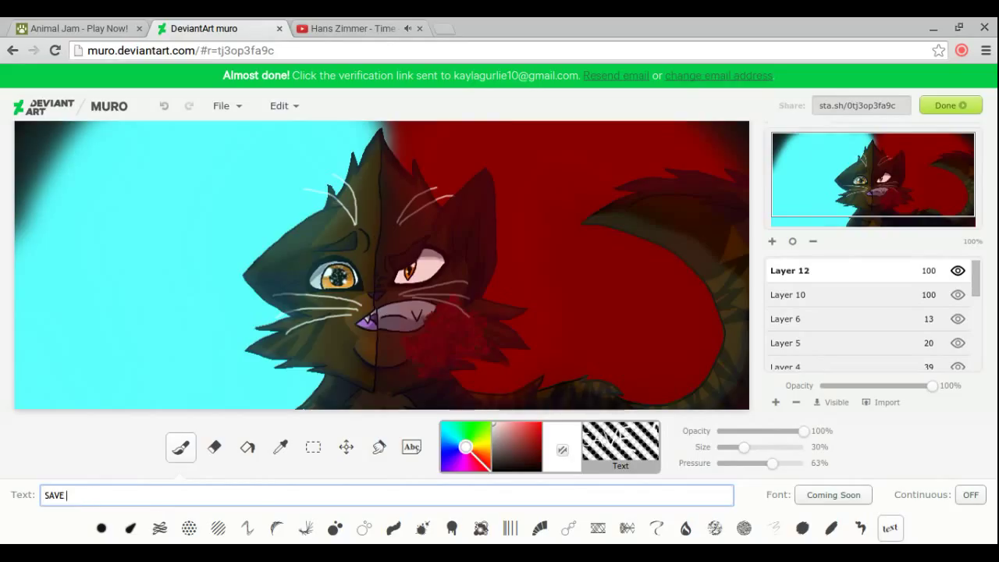
click(57, 238)
click(104, 495)
click(59, 319)
click(852, 204)
- Place the artist's signature in the canvas's lower cyan corner at 14% text size and outline it with a thin white heart
click(137, 493)
key(BackSpace)
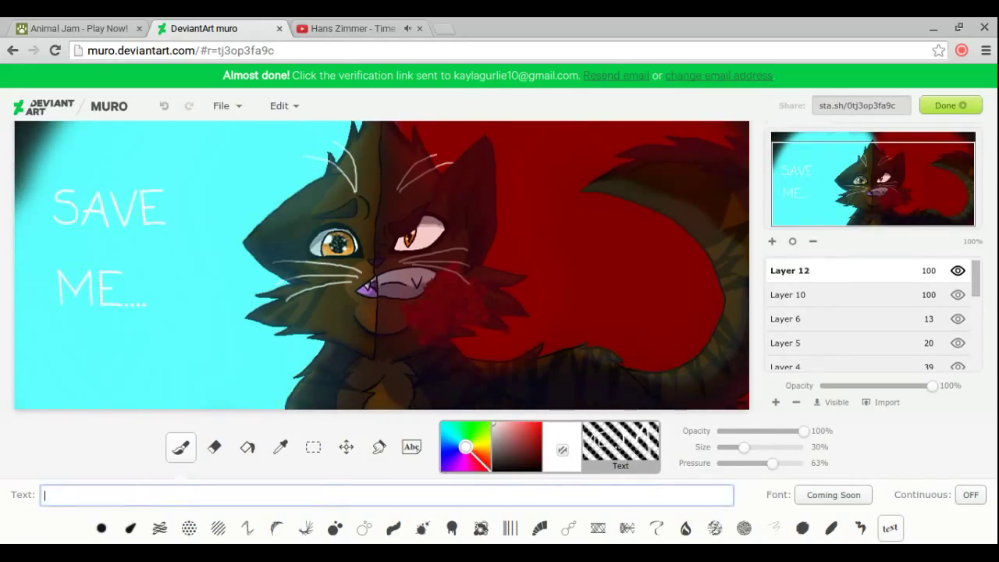
drag(744, 447, 738, 447)
click(921, 165)
drag(49, 167, 182, 162)
click(164, 106)
click(852, 204)
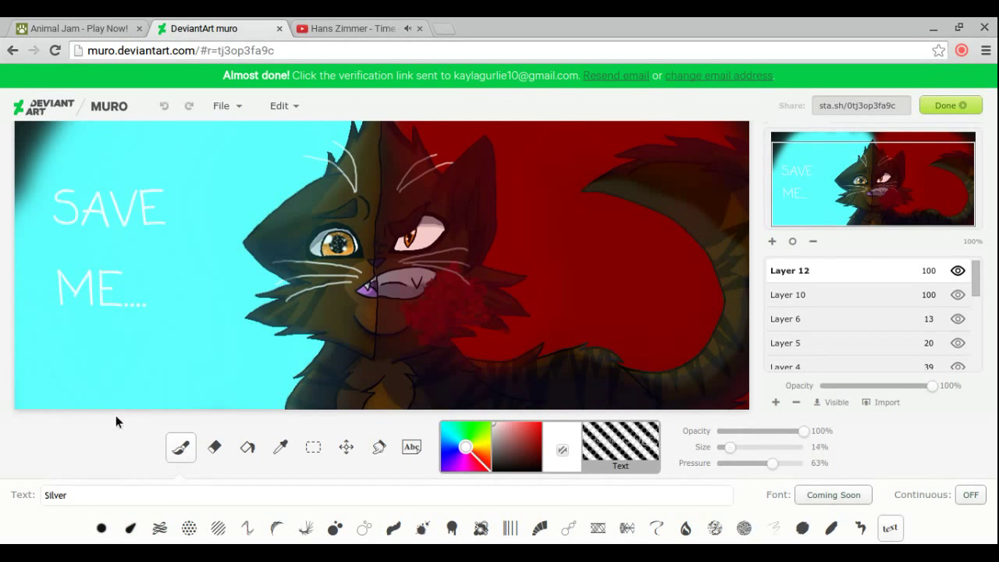
click(101, 529)
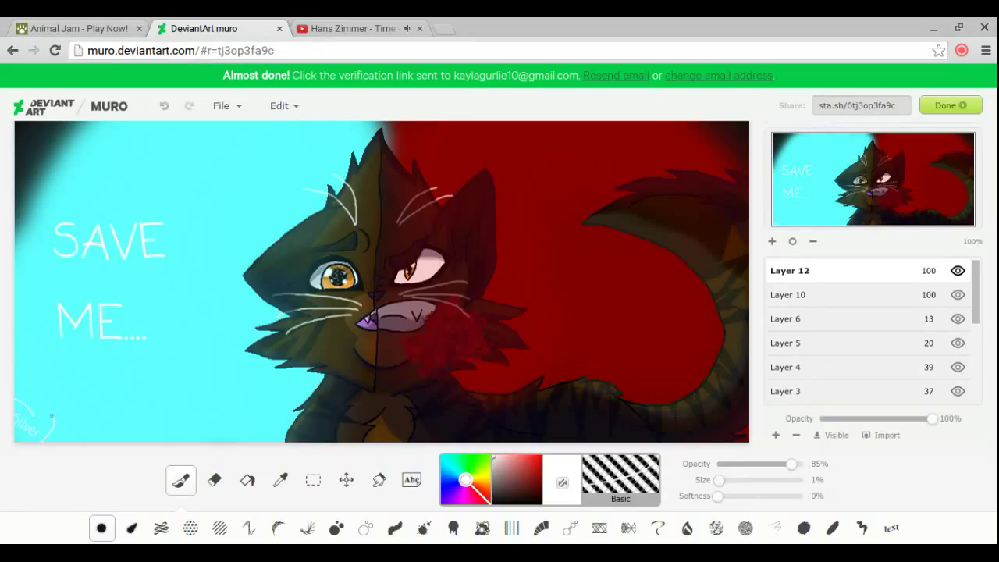
- Place "Become" and "Leader...." in light red on the dark red side with the Text brush at 26% size
click(892, 529)
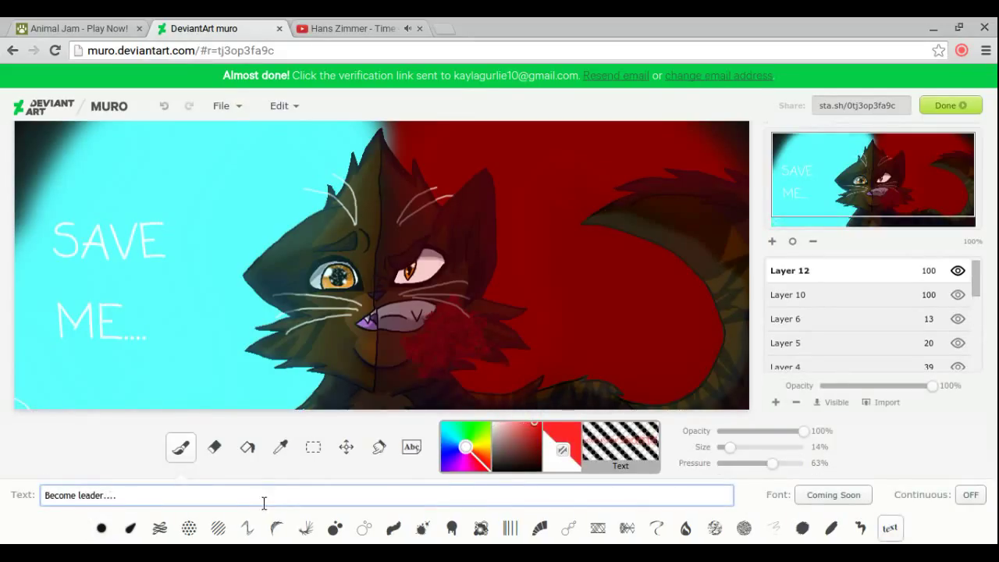
click(529, 257)
click(552, 310)
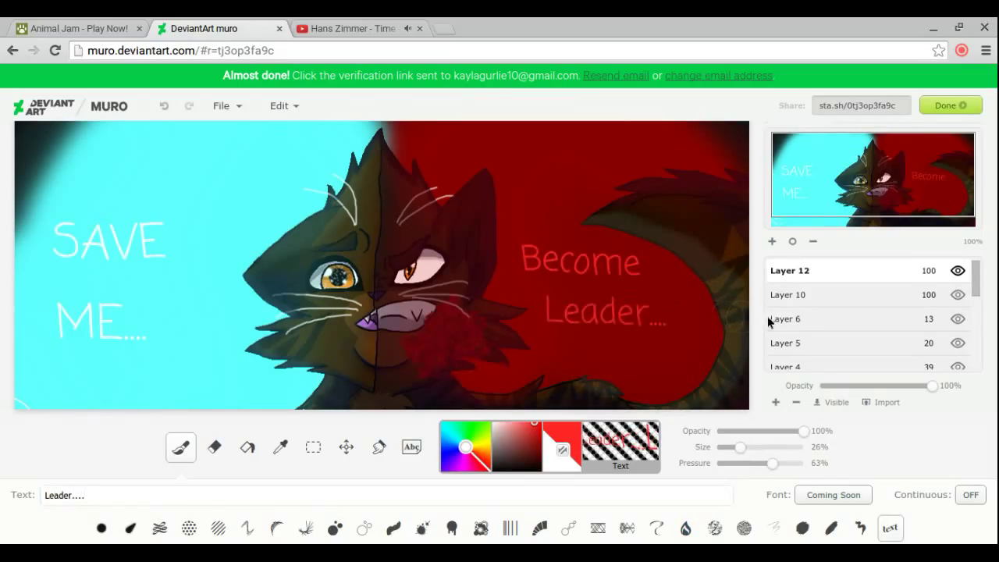
- Add Layer 13 directly below Layer 10 and set the Basic brush to white at 100% opacity and 9% size
click(101, 531)
click(775, 436)
mouse_move(829, 276)
mouse_down()
mouse_move(836, 381)
mouse_move(808, 321)
mouse_up()
drag(719, 480, 731, 480)
drag(791, 465, 804, 464)
click(84, 25)
click(205, 28)
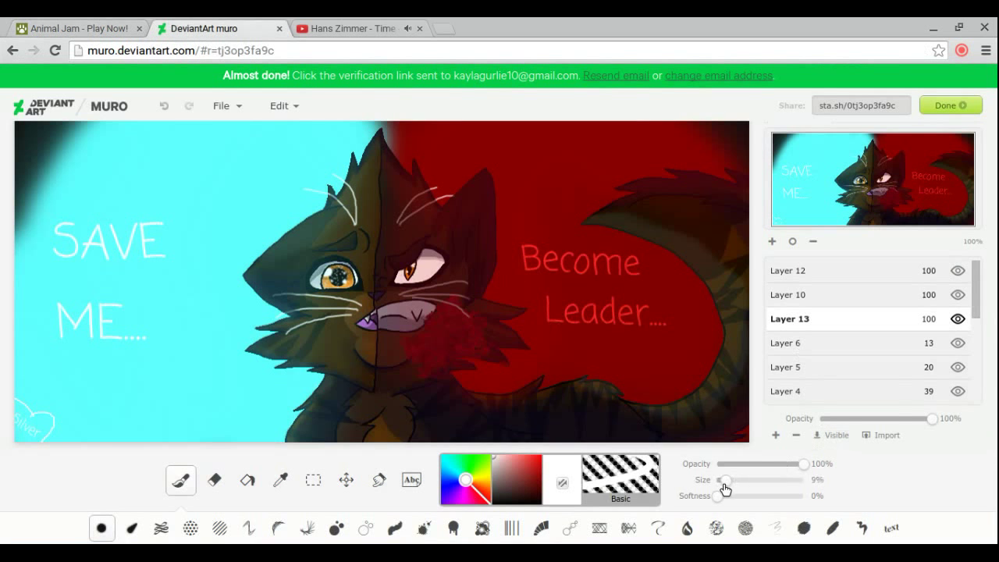
- Paint a white tear band under the scared eye at 8% size and move Layer 11 directly above Layer 13
click(772, 241)
click(771, 241)
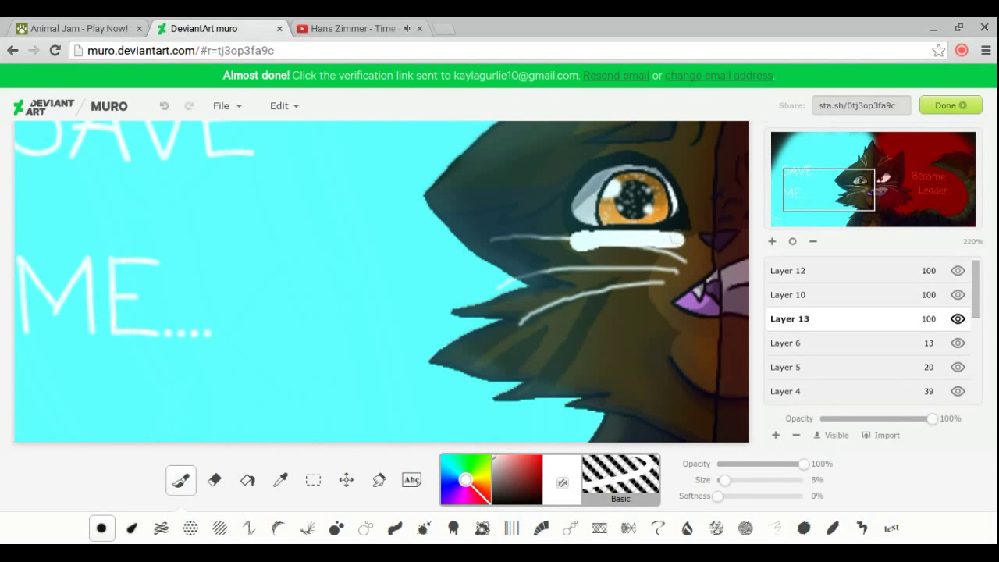
scroll(832, 372, down, 3)
drag(831, 372, 840, 281)
scroll(842, 292, up, 3)
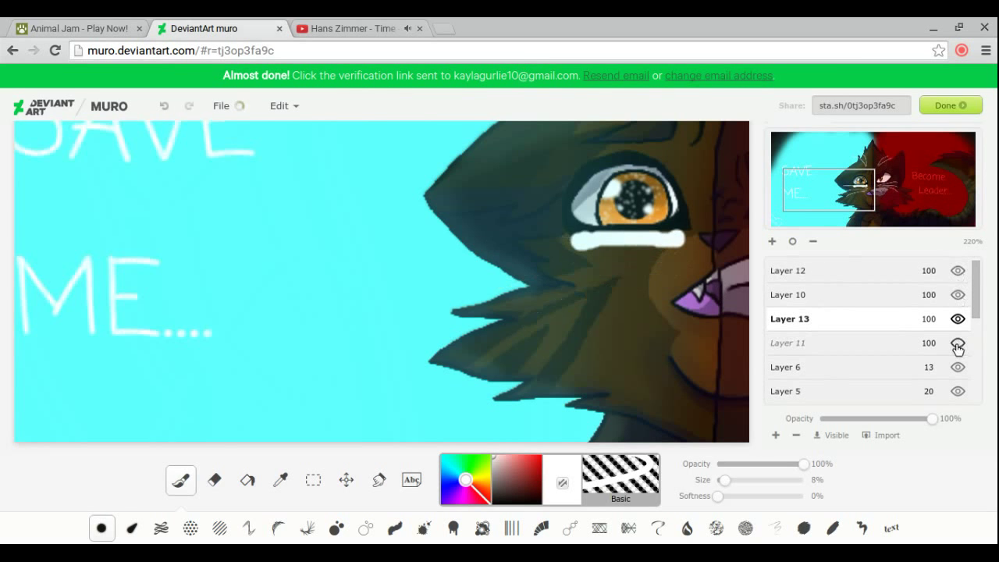
drag(904, 355, 746, 309)
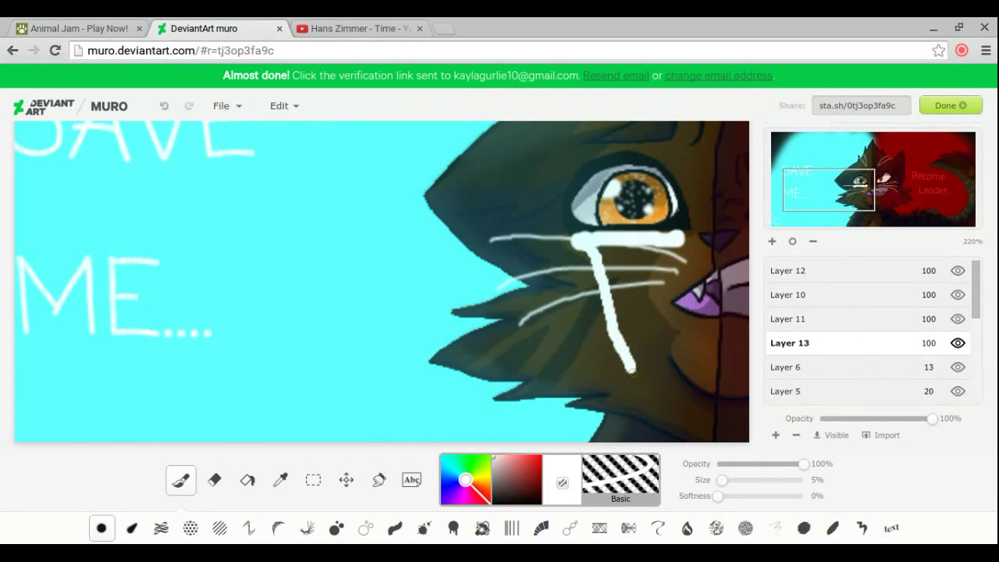
- Paint white tear streaks down the scared cheek, then partly fade them with the Eraser at 27% opacity and 6% size
click(320, 30)
click(256, 26)
mouse_move(871, 185)
mouse_down()
mouse_move(889, 200)
mouse_move(834, 204)
mouse_move(851, 193)
mouse_up()
click(215, 480)
drag(723, 480, 728, 480)
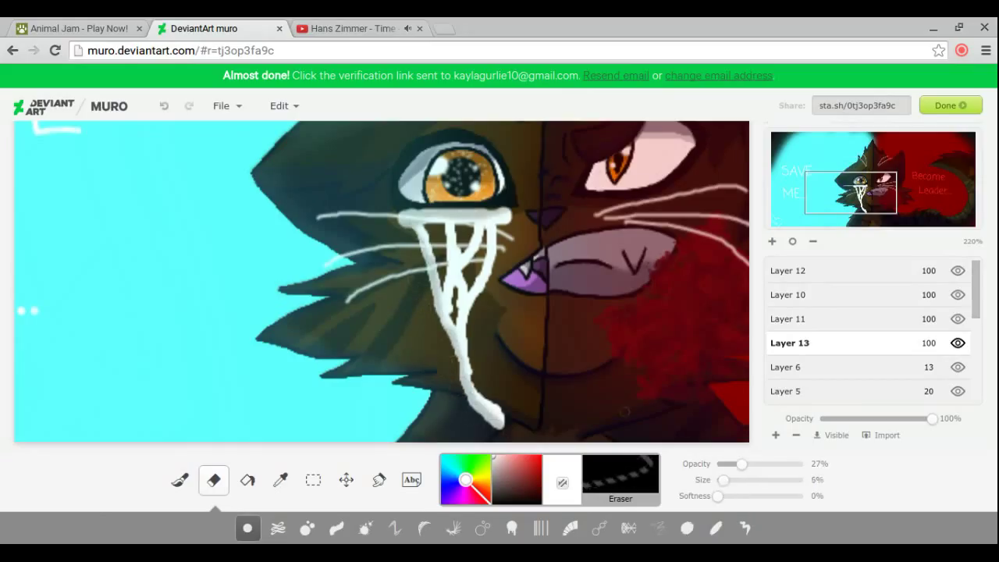
- Edge the outer tear streak with pale cyan at 2% brush size and smear it into the white with Blending
click(280, 480)
click(351, 418)
click(508, 458)
click(180, 480)
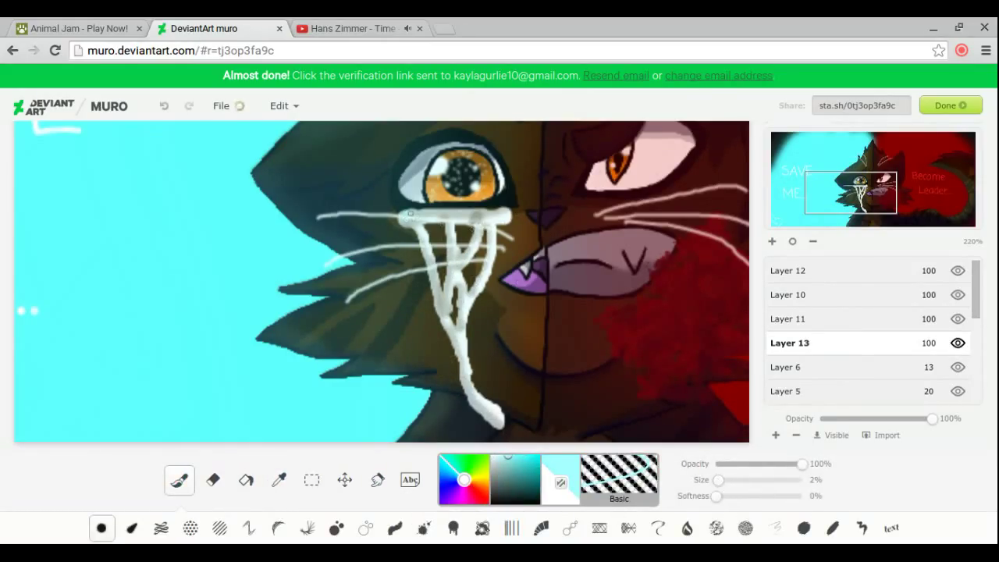
click(378, 480)
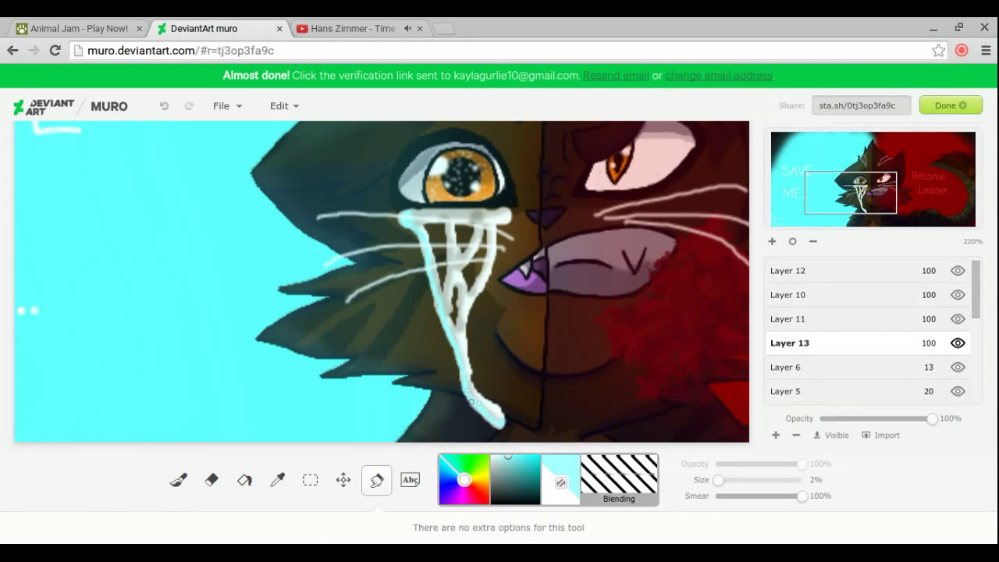
- Touch up the tear streaks with the brush and soften them with the Eraser at 6% size, lowering its opacity to 13%
key(e)
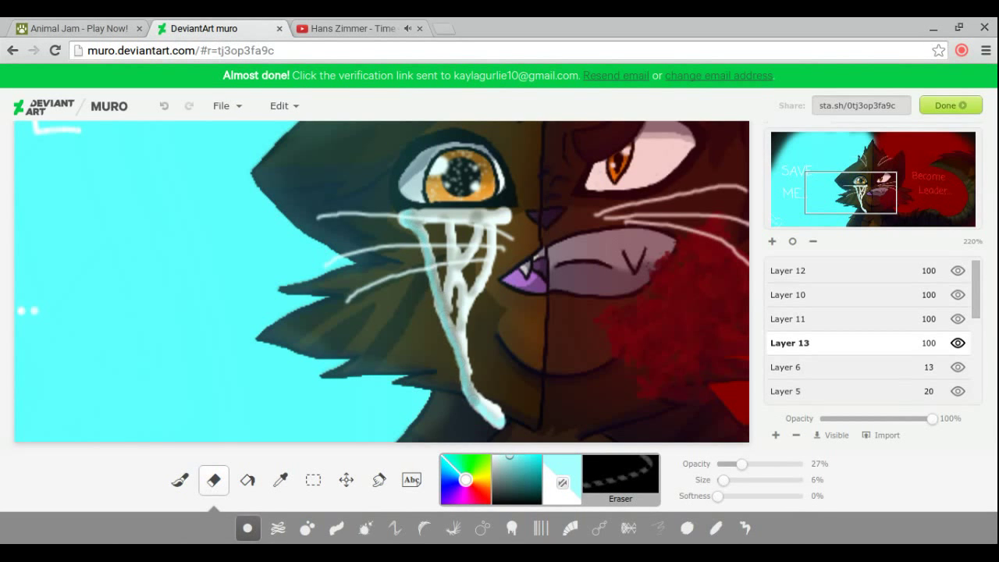
key(b)
key(e)
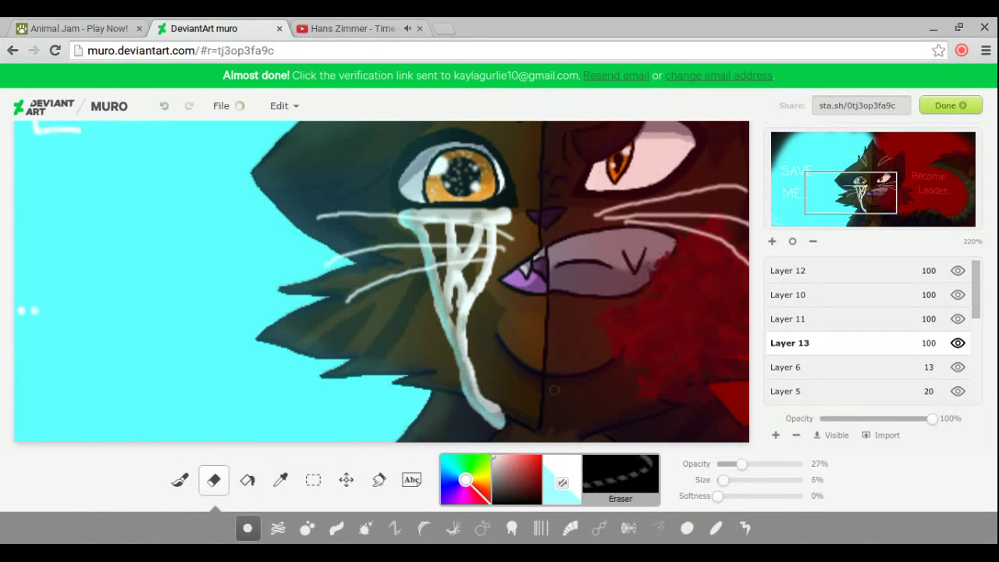
click(792, 241)
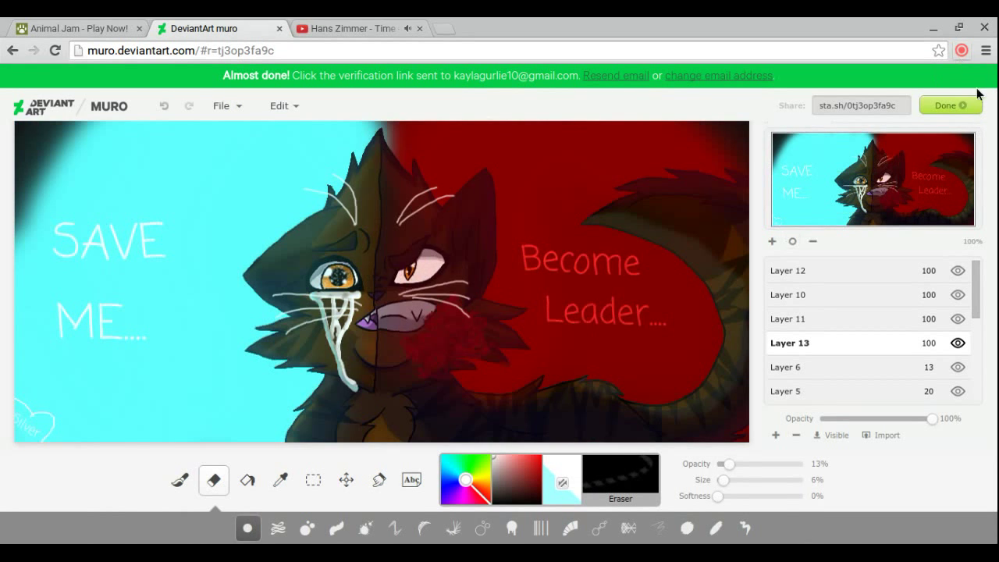